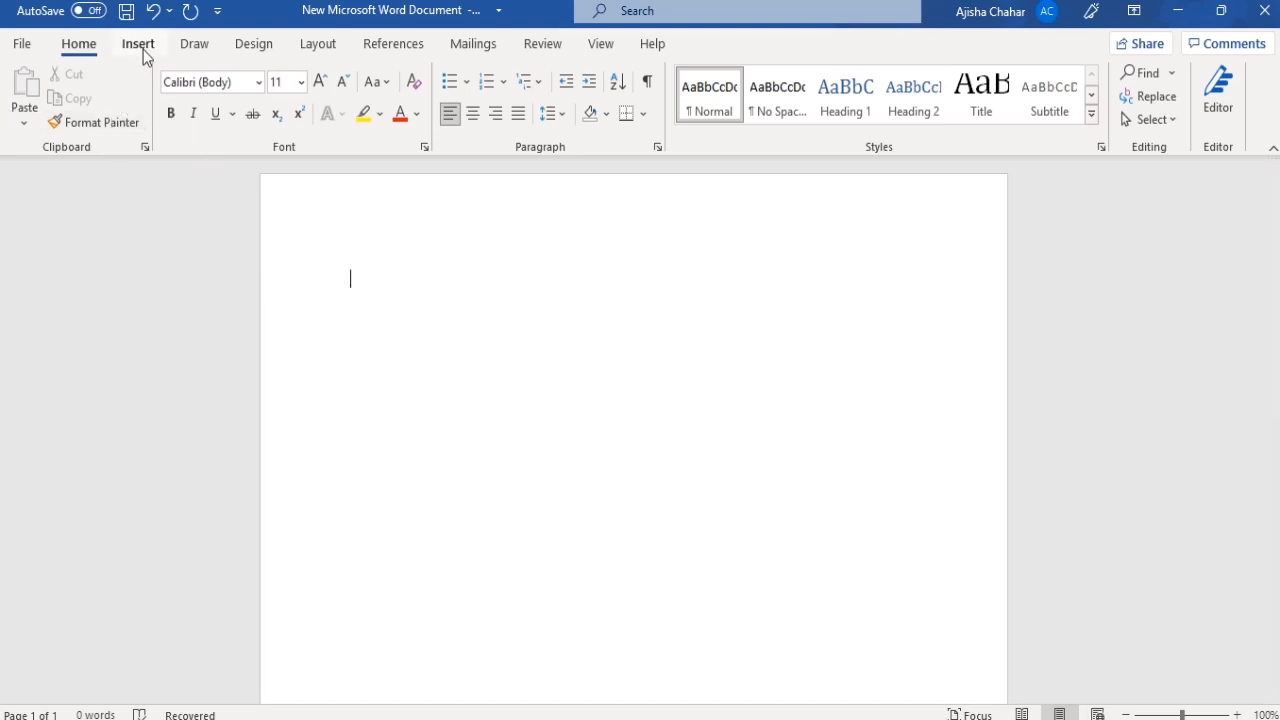
# - Start inserting a new table with 2 columns and set its number of rows to 5
pyautogui.click(143, 49)
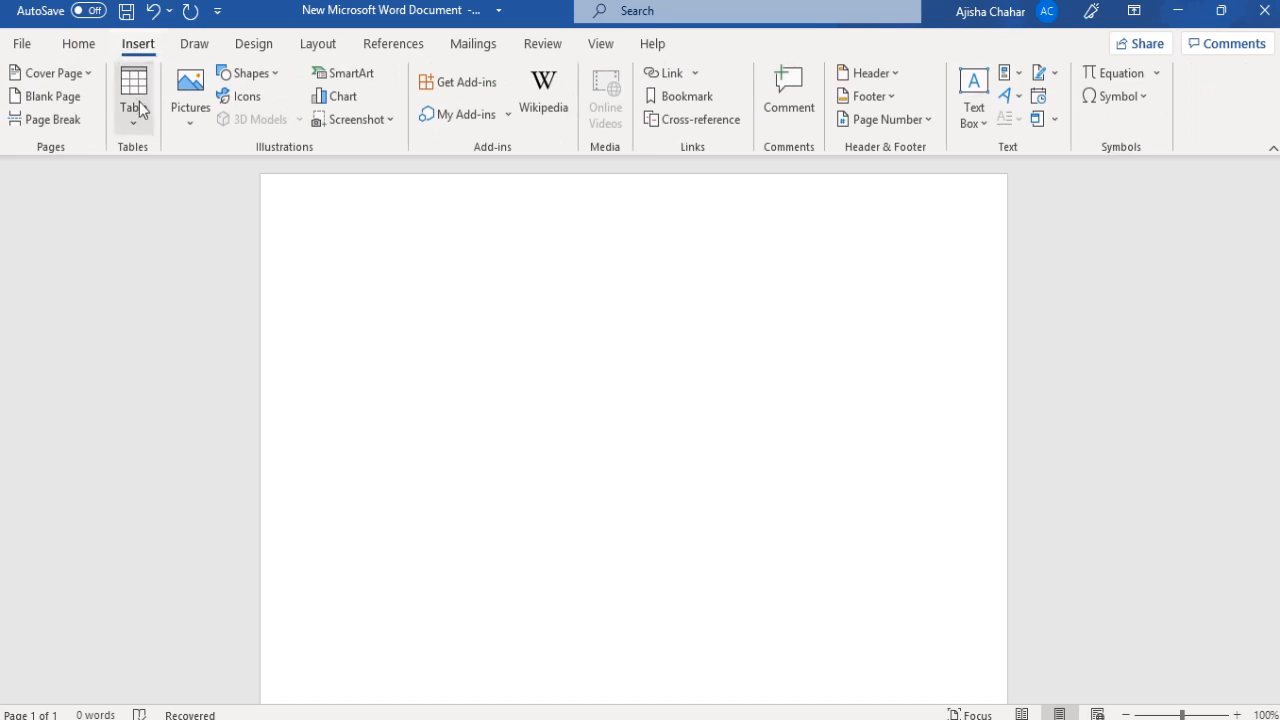
pyautogui.click(134, 100)
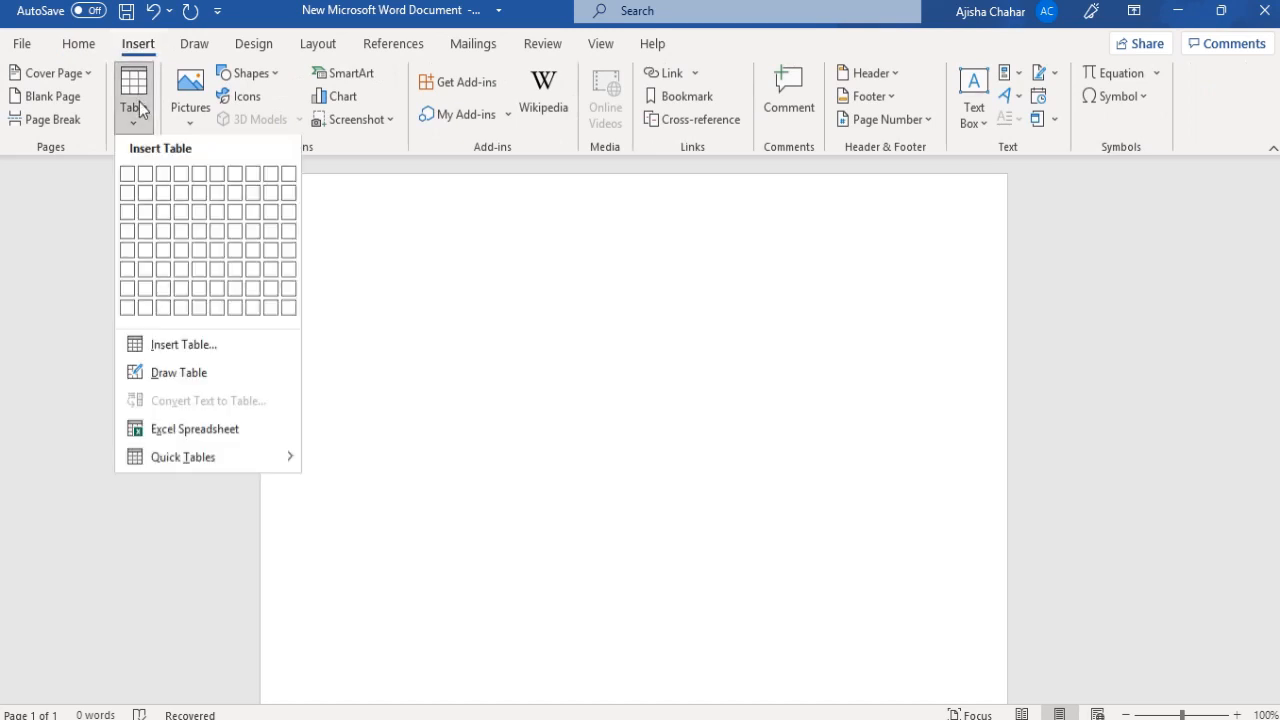
pyautogui.click(173, 347)
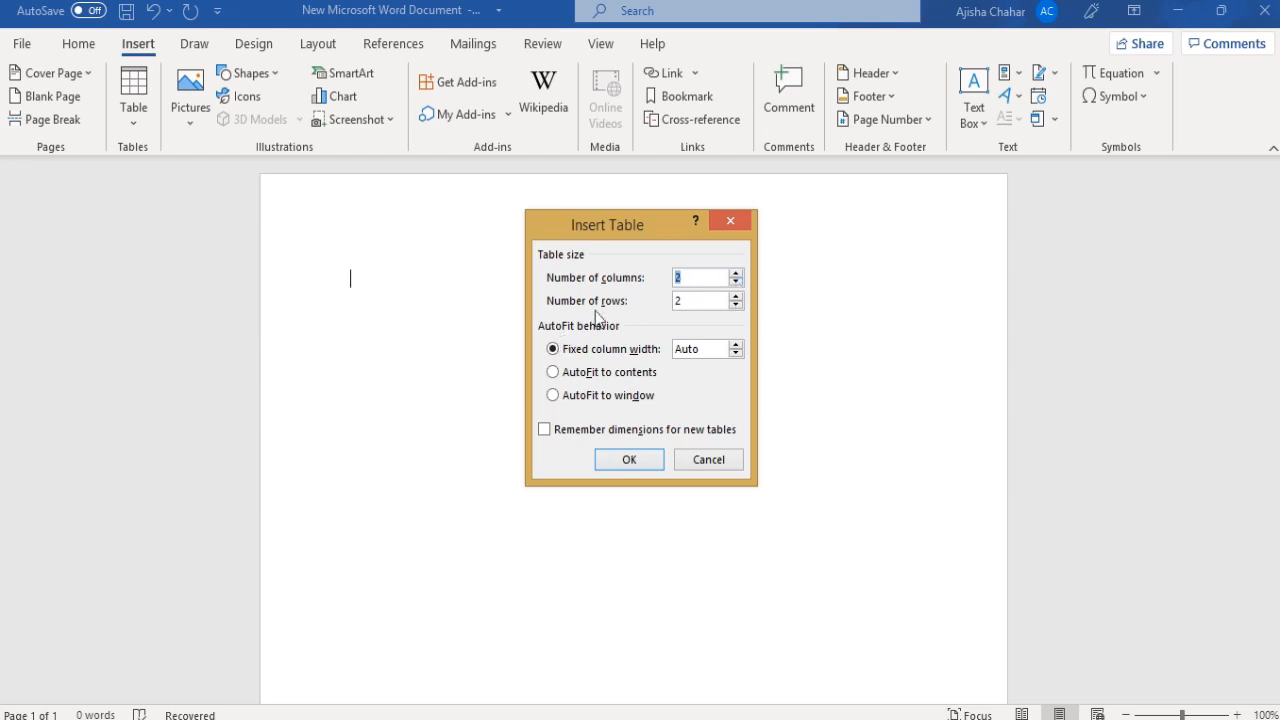
pyautogui.click(736, 296)
pyautogui.click(736, 296)
# - Try different fixed column widths, reset the width to Auto, and try the AutoFit to contents and AutoFit to window options
pyautogui.click(736, 345)
pyautogui.click(736, 345)
pyautogui.click(736, 345)
pyautogui.click(736, 345)
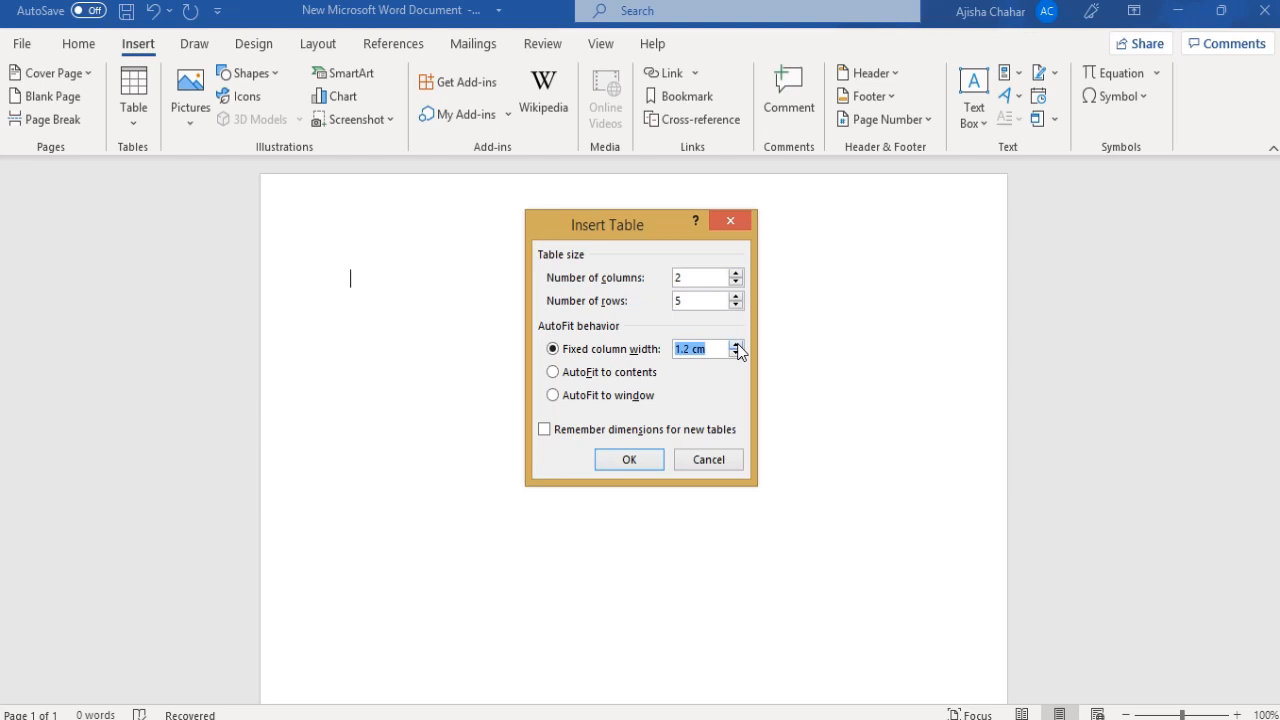
pyautogui.click(736, 345)
pyautogui.click(736, 345)
pyautogui.click(736, 345)
pyautogui.click(736, 345)
pyautogui.click(736, 345)
pyautogui.click(736, 345)
pyautogui.write('Auto')
pyautogui.click(554, 376)
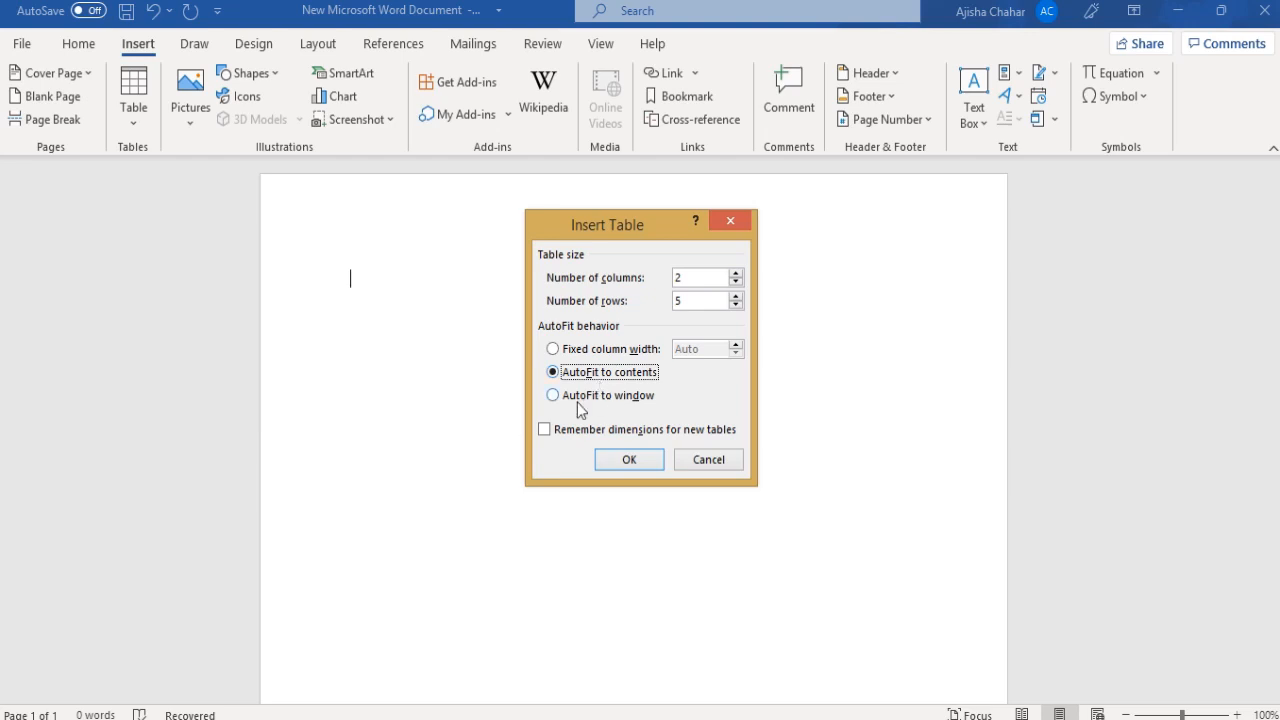
pyautogui.click(556, 396)
# - Have the dimensions remembered for new tables and insert the table with a fixed column width of Auto
pyautogui.click(542, 431)
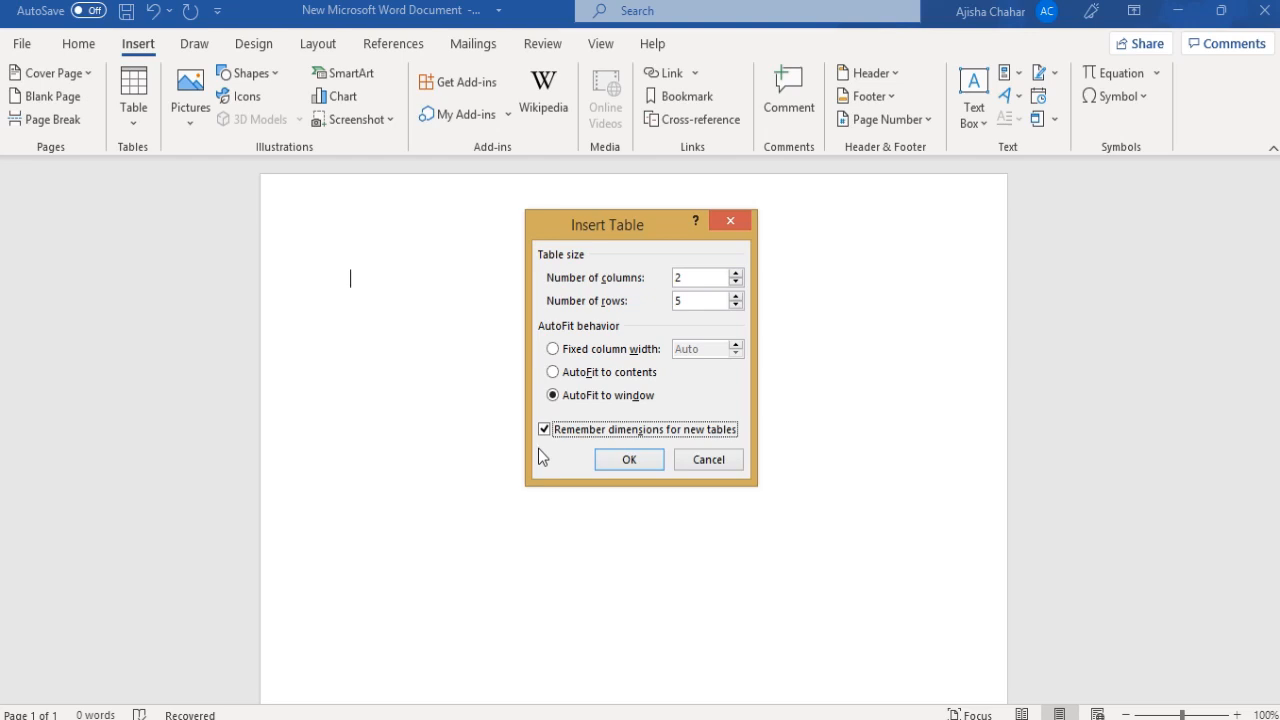
pyautogui.click(553, 350)
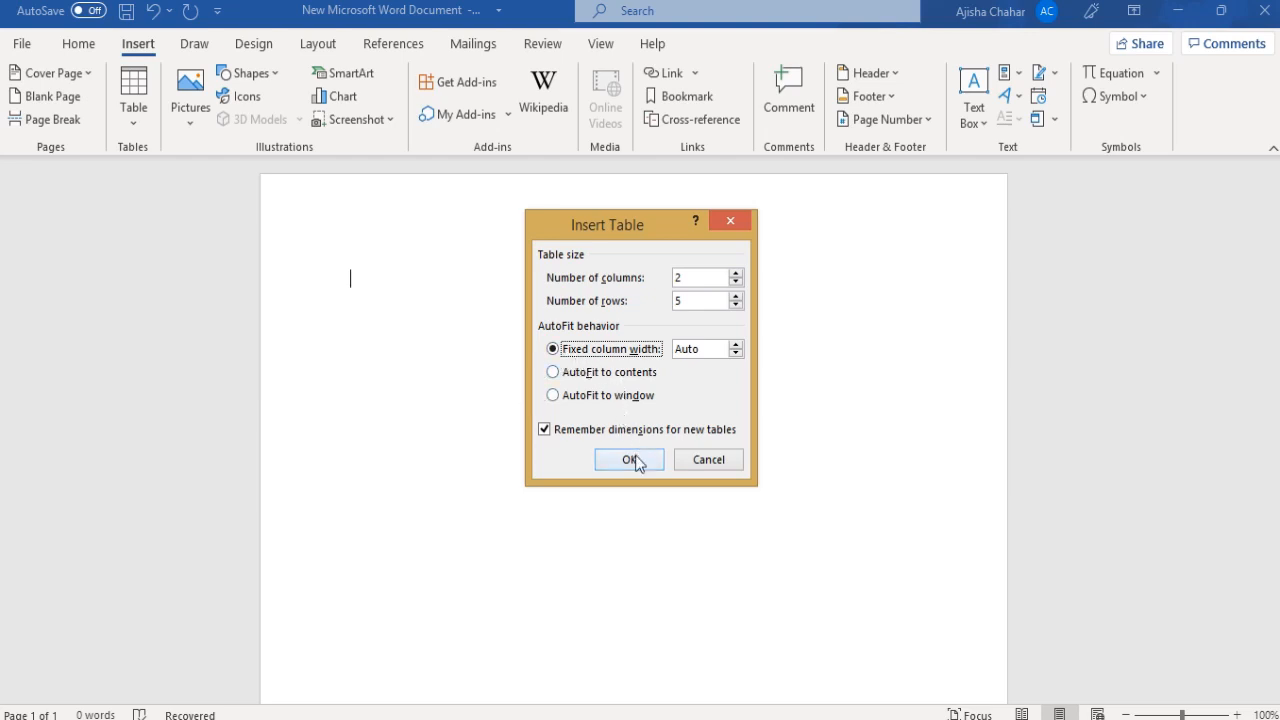
pyautogui.click(635, 458)
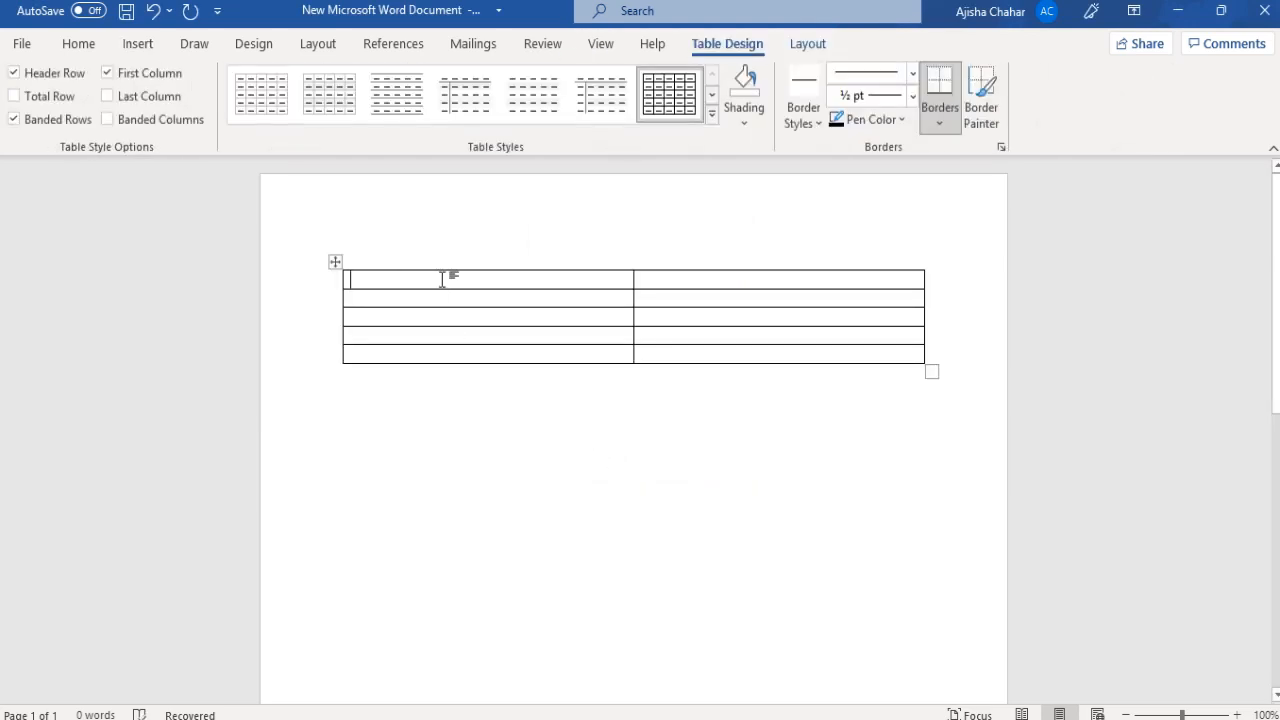
# - Fill the table with the headers Name and Class, four first names, and the classes 5th, 6th, 7th and 8th
pyautogui.write('NAme')
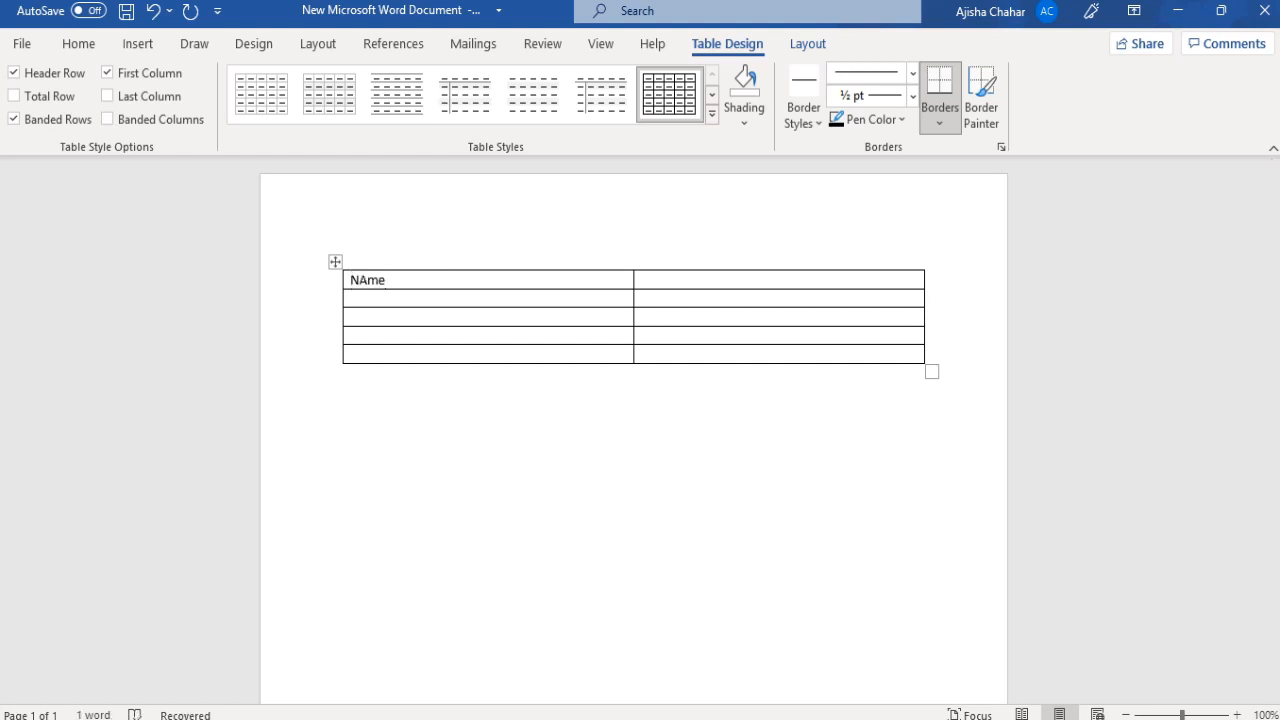
pyautogui.press('BackSpace')
pyautogui.press('BackSpace')
pyautogui.press('BackSpace')
pyautogui.press('BackSpace')
pyautogui.write('Name')
pyautogui.press('Tab')
pyautogui.write('Class')
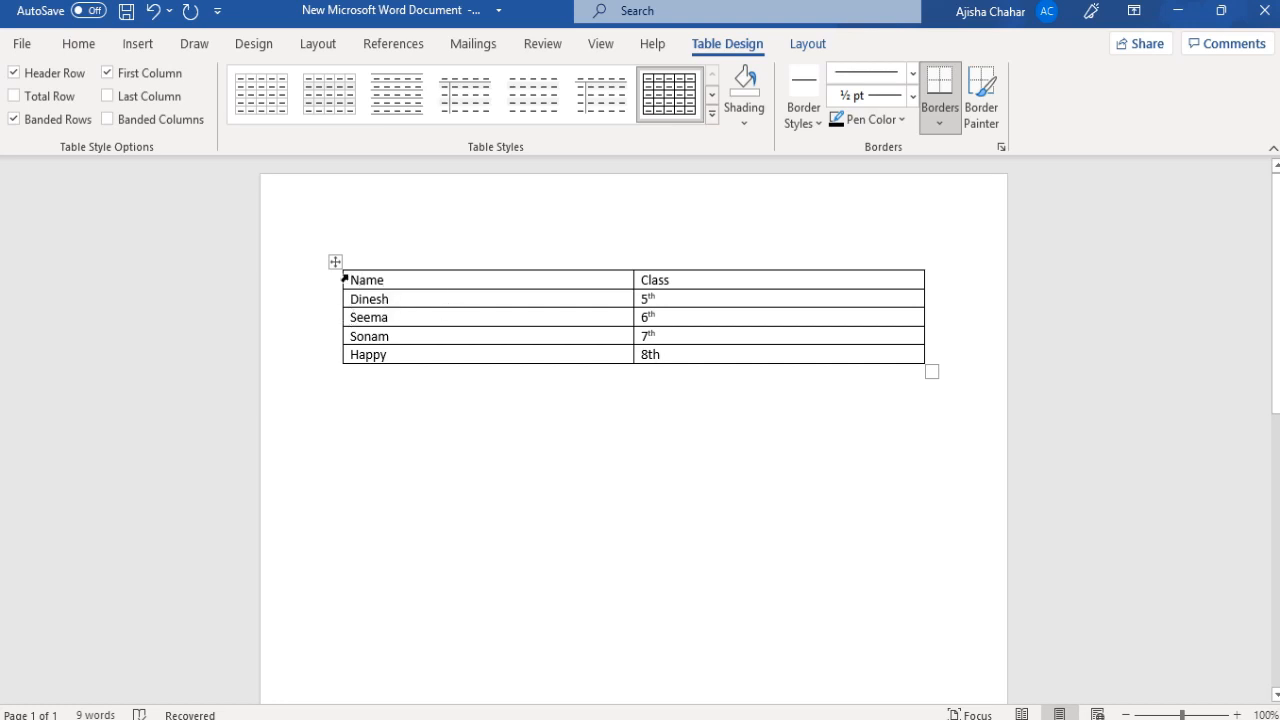
# - Make the table's header row bold and set its font size to 18
pyautogui.moveTo(354, 279); pyautogui.dragTo(709, 280)
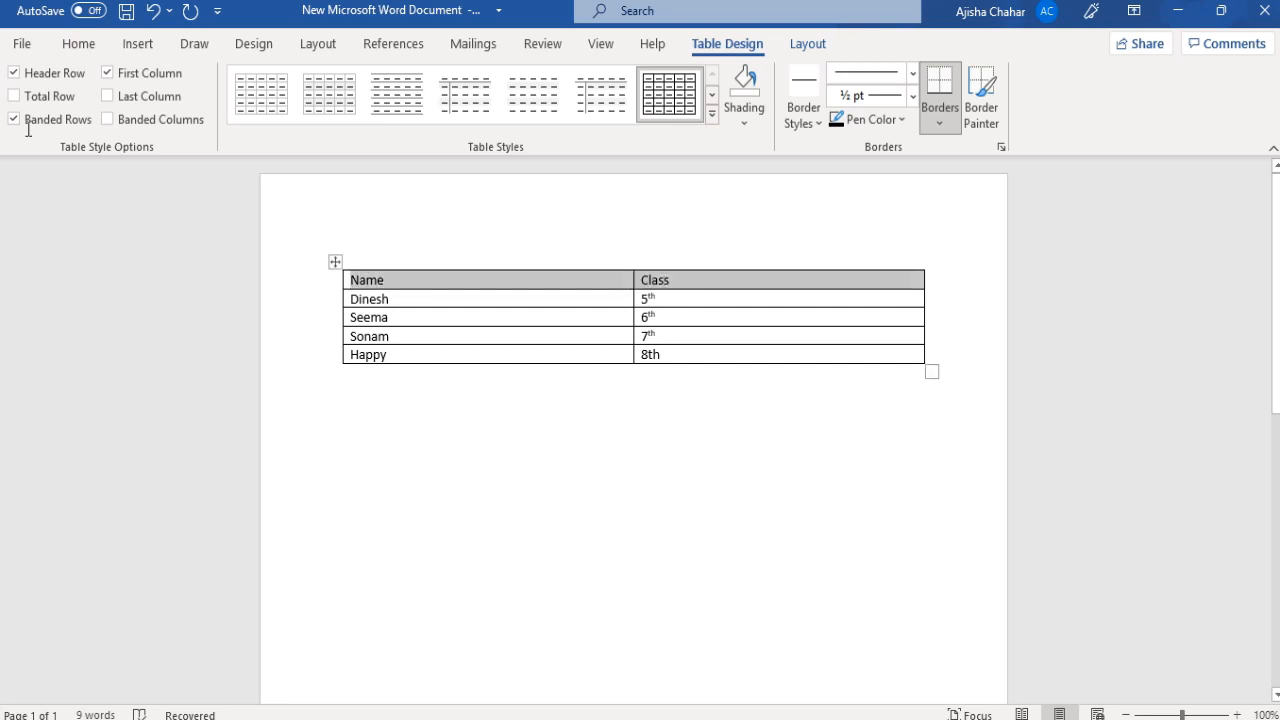
pyautogui.click(78, 44)
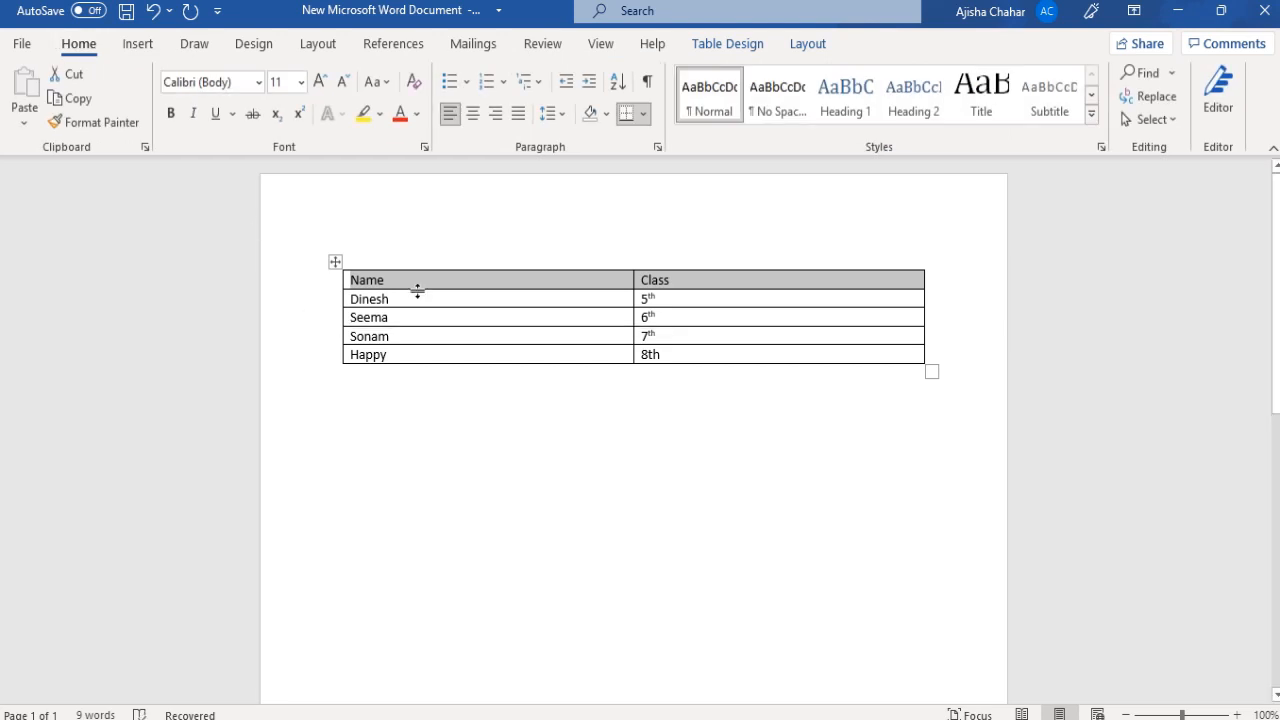
pyautogui.click(171, 114)
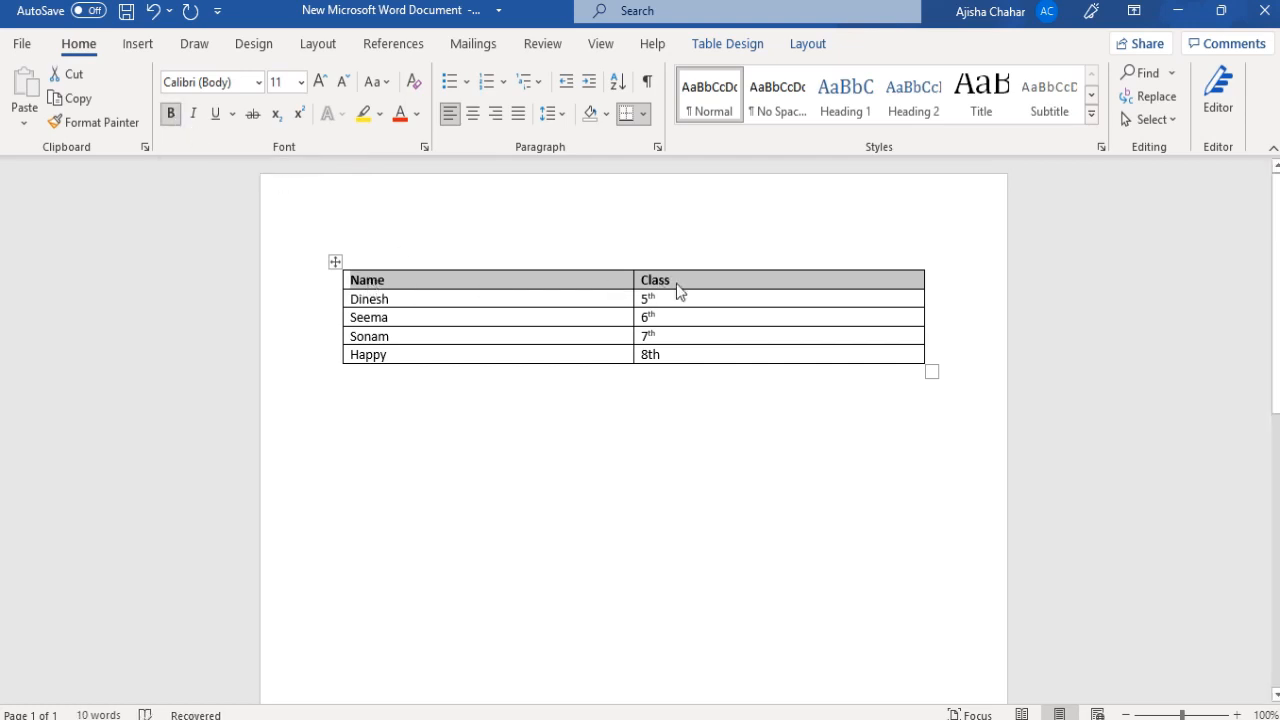
pyautogui.click(301, 82)
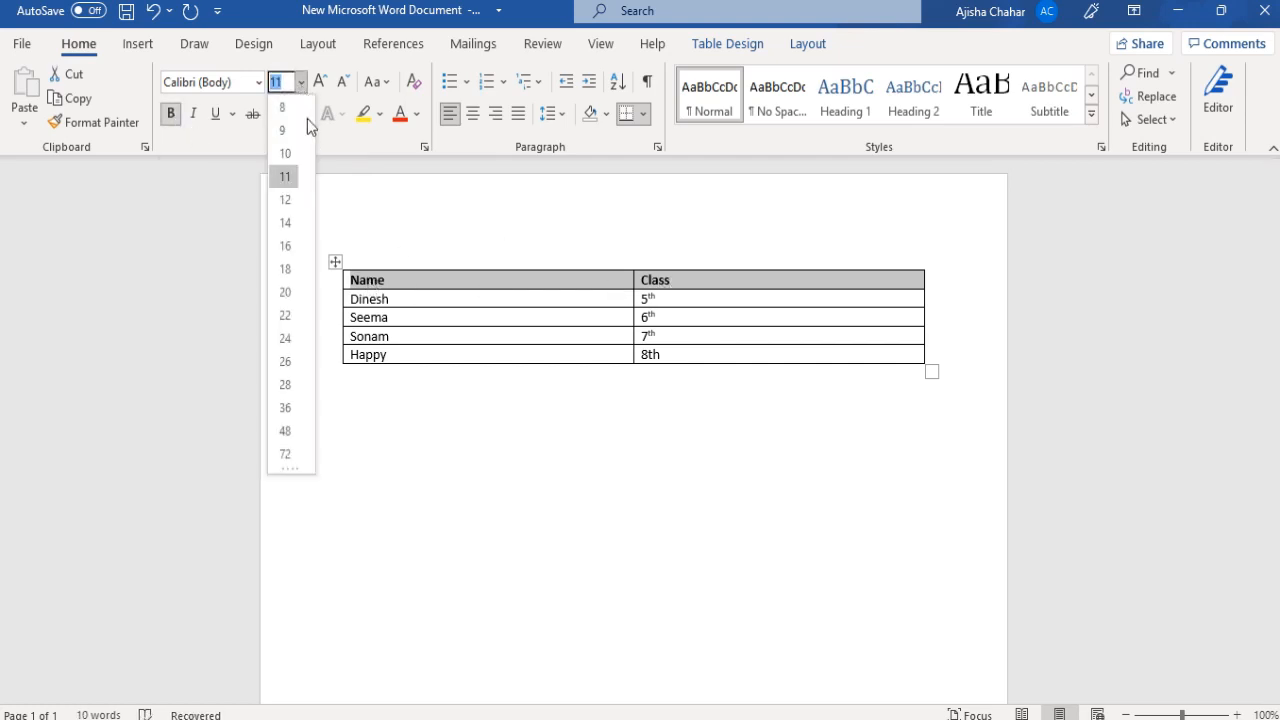
pyautogui.click(287, 269)
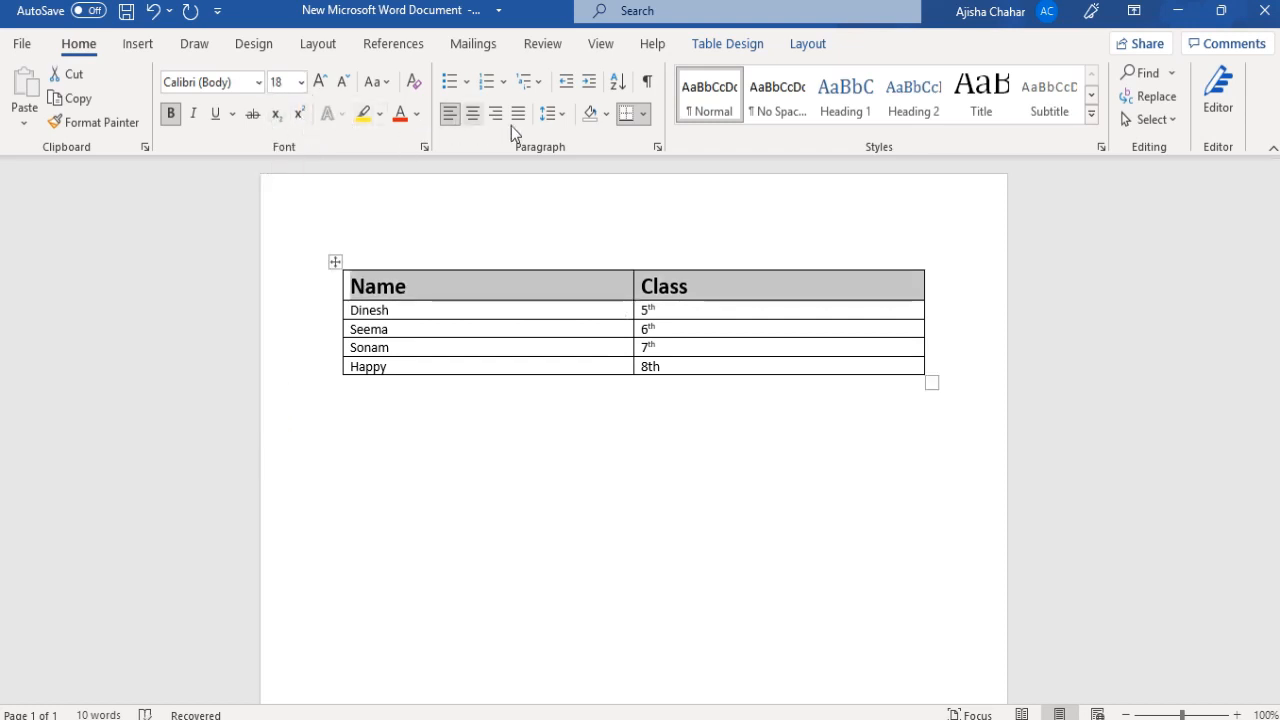
# - Shade the table's header row light blue
pyautogui.click(604, 114)
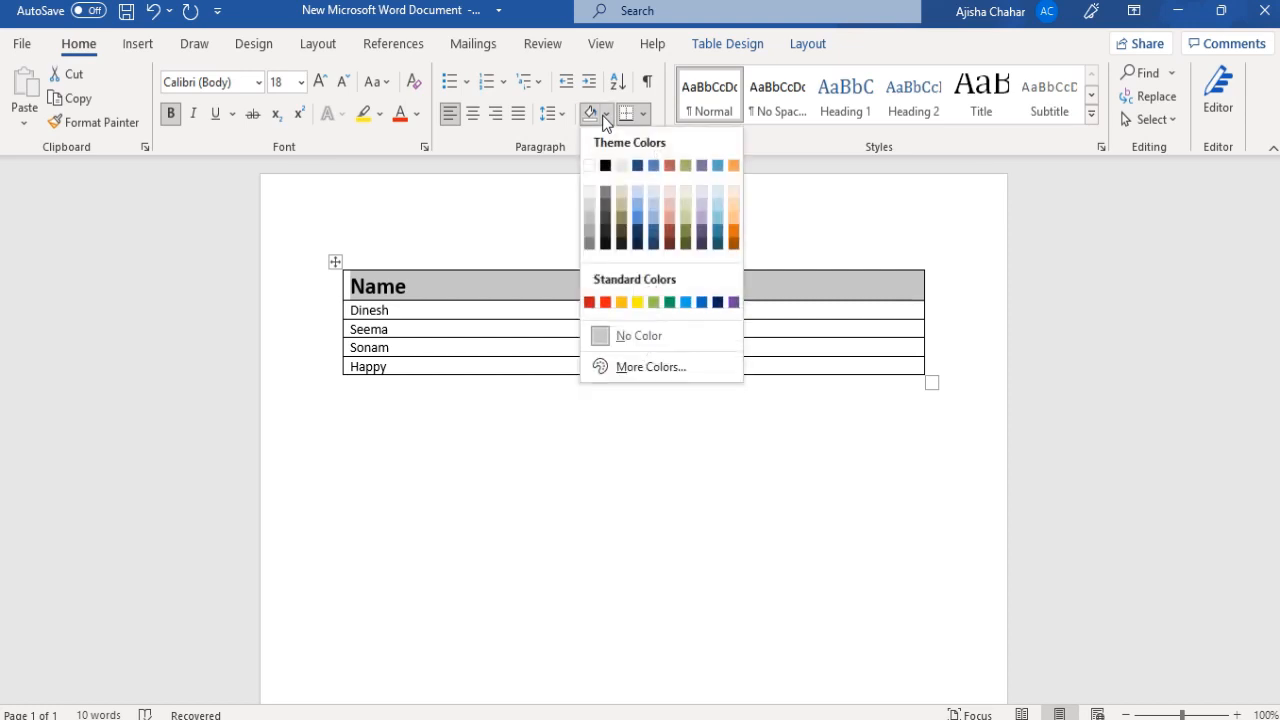
pyautogui.click(714, 207)
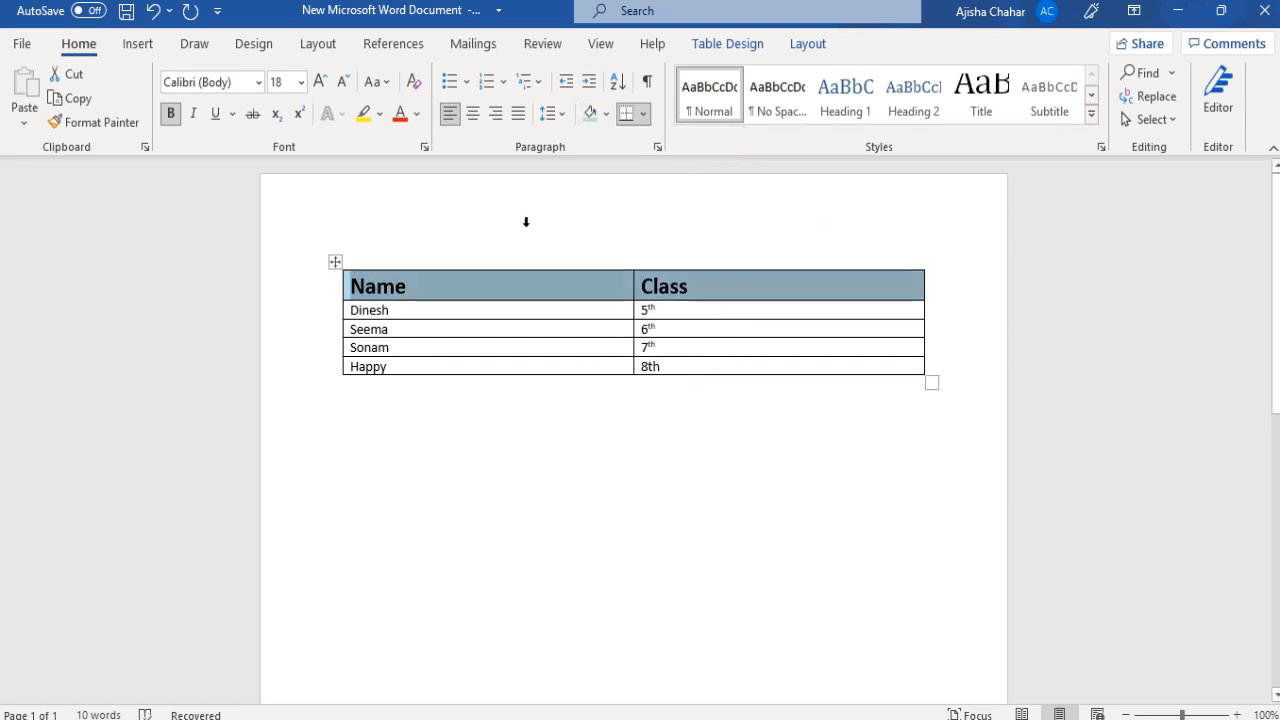
pyautogui.click(443, 399)
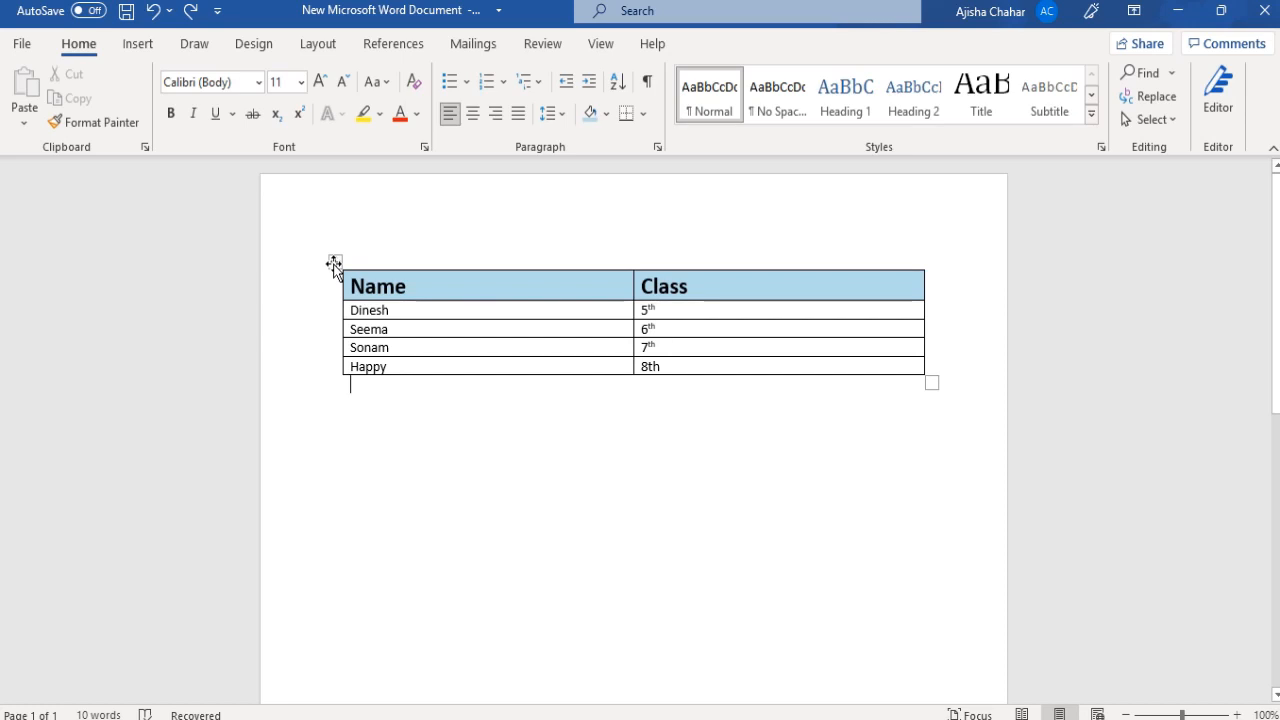
# - Set the text of the whole table to the Aharoni font at size 20
pyautogui.click(335, 263)
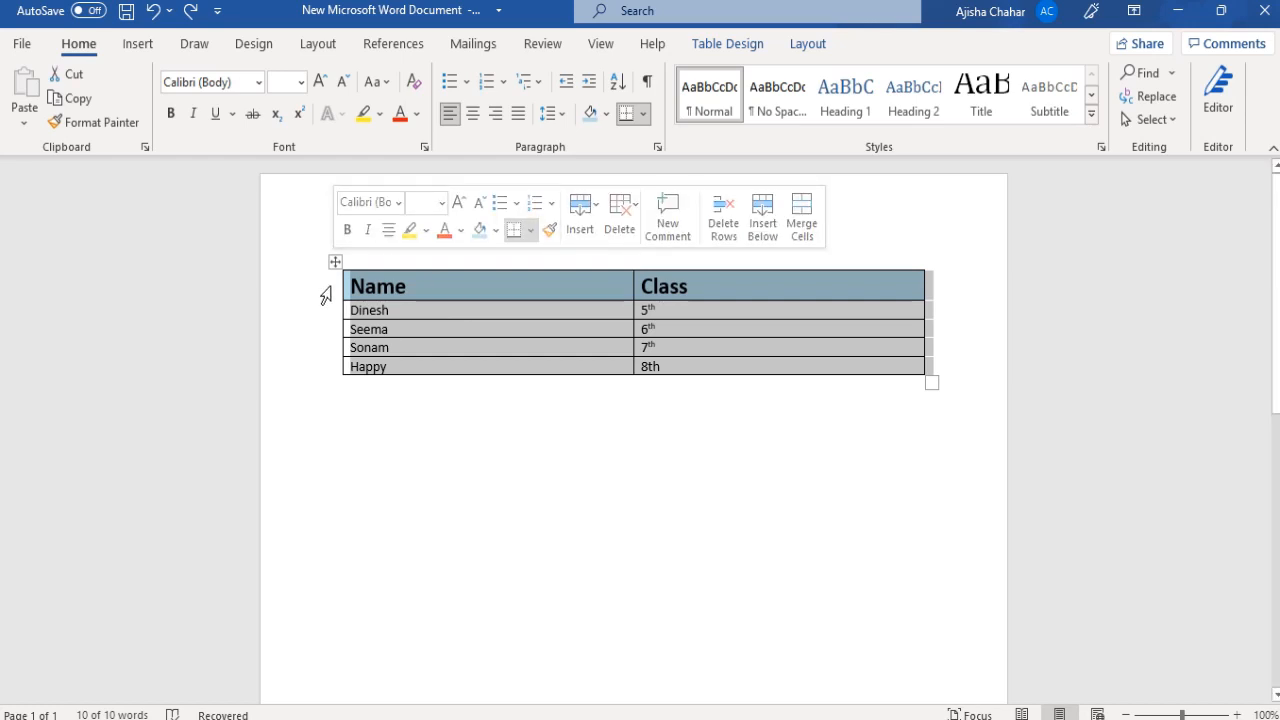
pyautogui.click(398, 203)
pyautogui.click(403, 568)
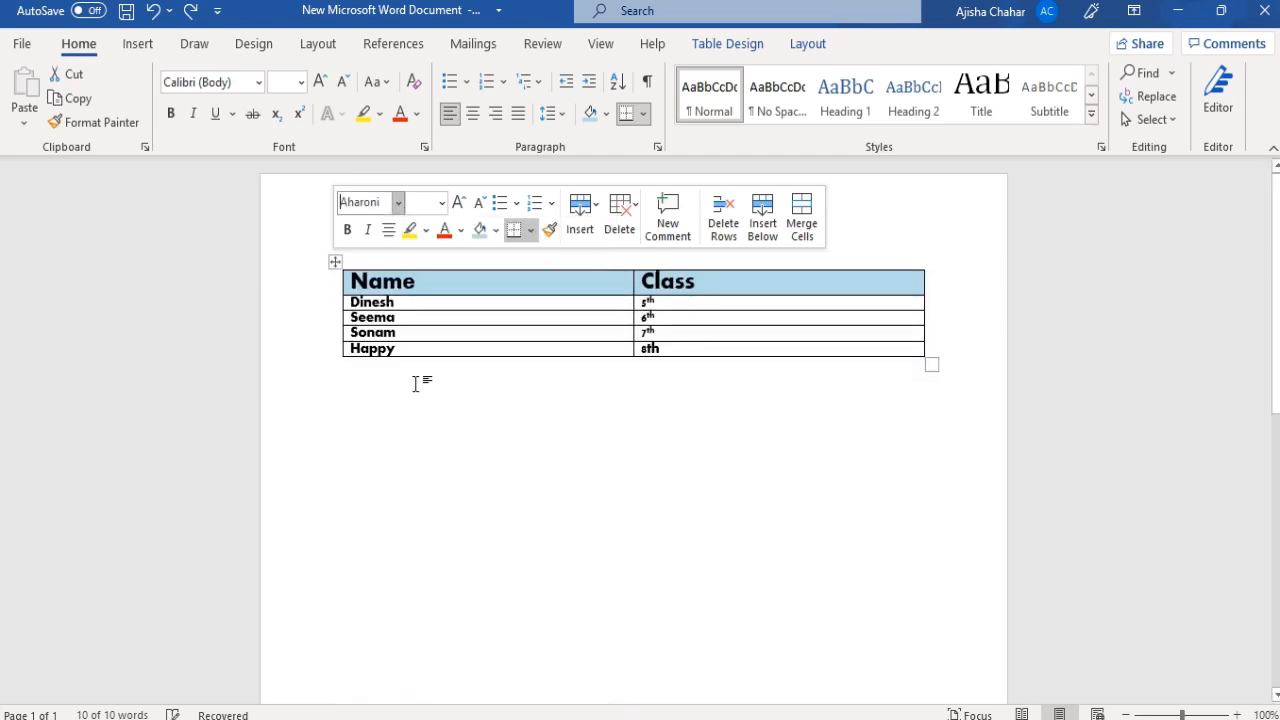
pyautogui.click(441, 203)
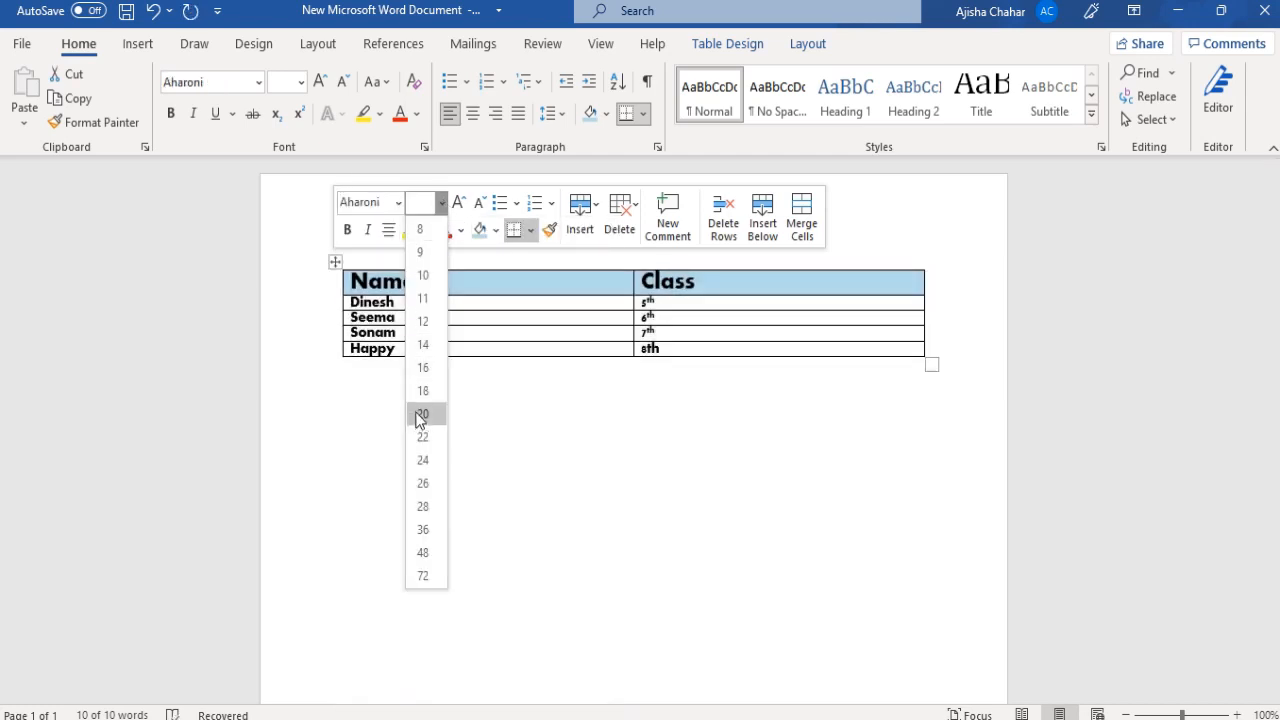
pyautogui.click(421, 414)
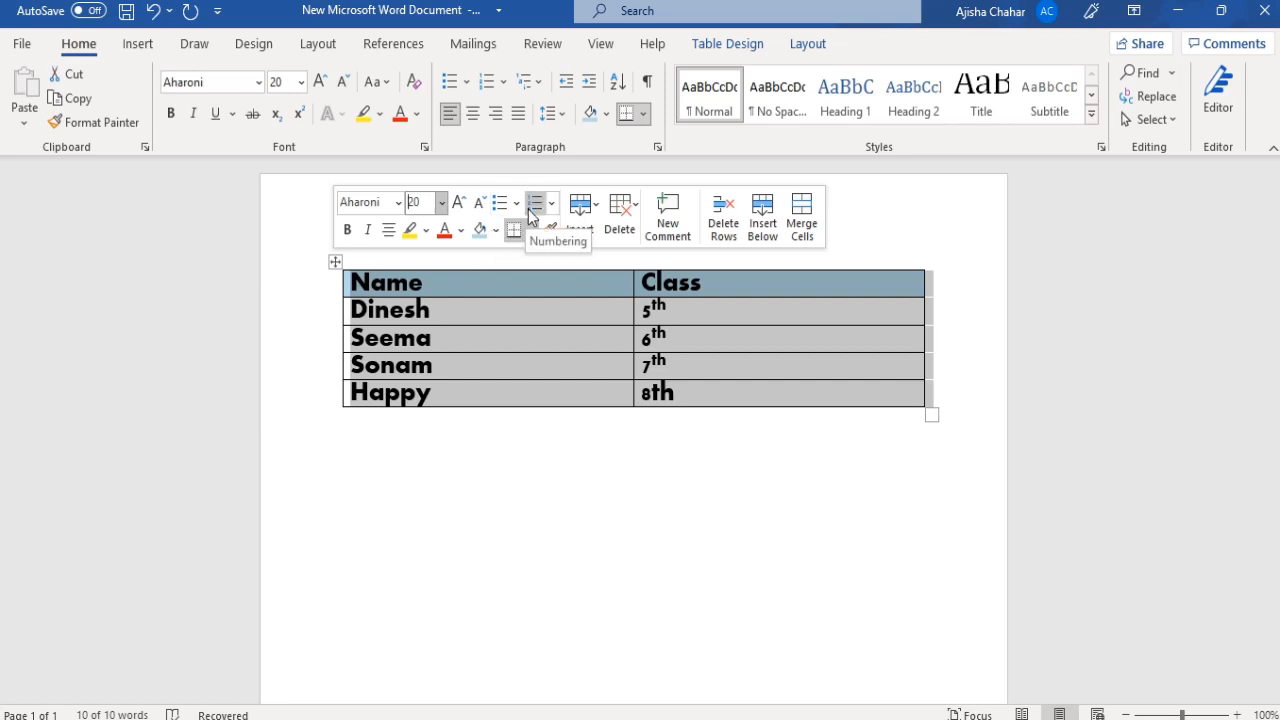
# - Colour the whole table's text blue and shade all its cells light olive green
pyautogui.click(459, 231)
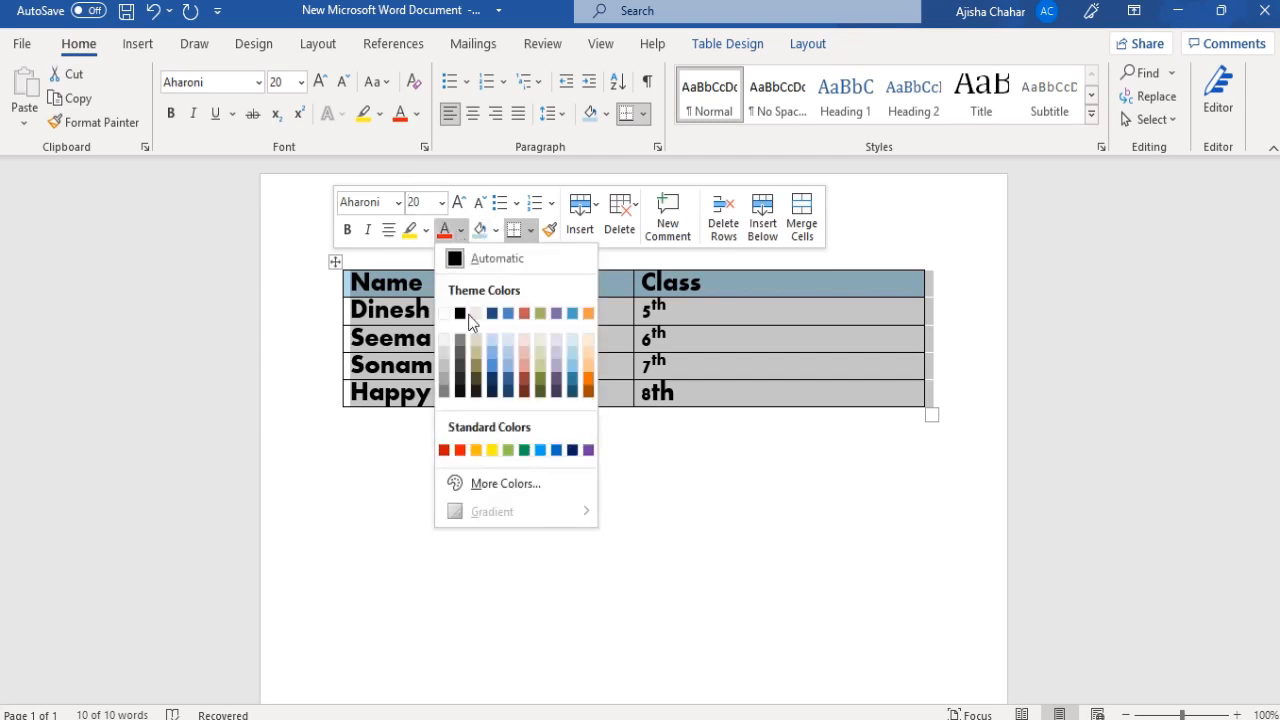
pyautogui.click(488, 373)
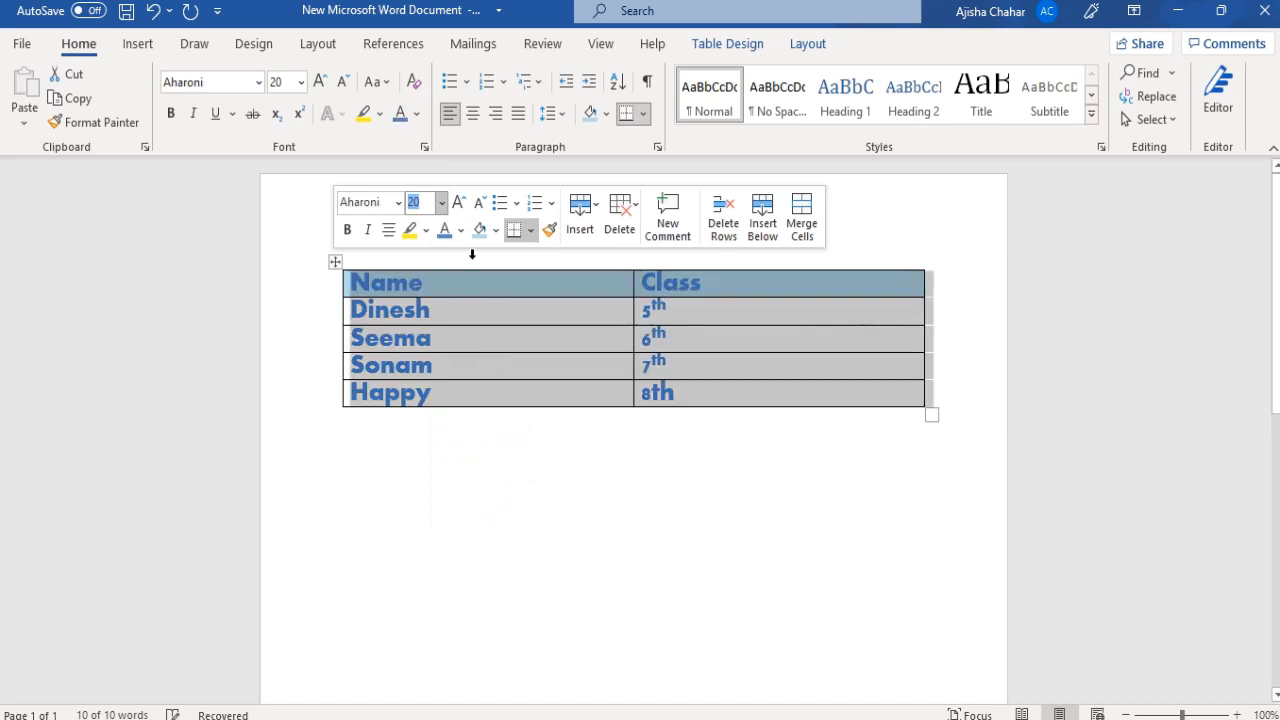
pyautogui.click(496, 231)
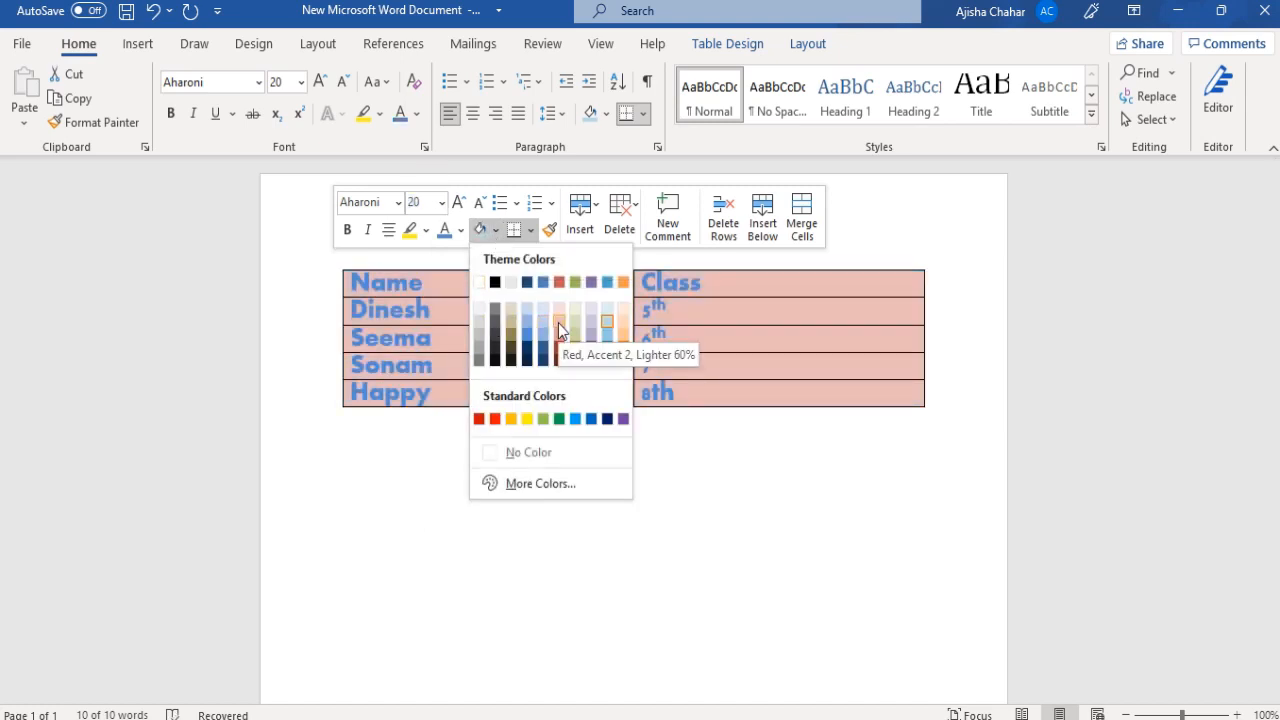
pyautogui.press('Escape')
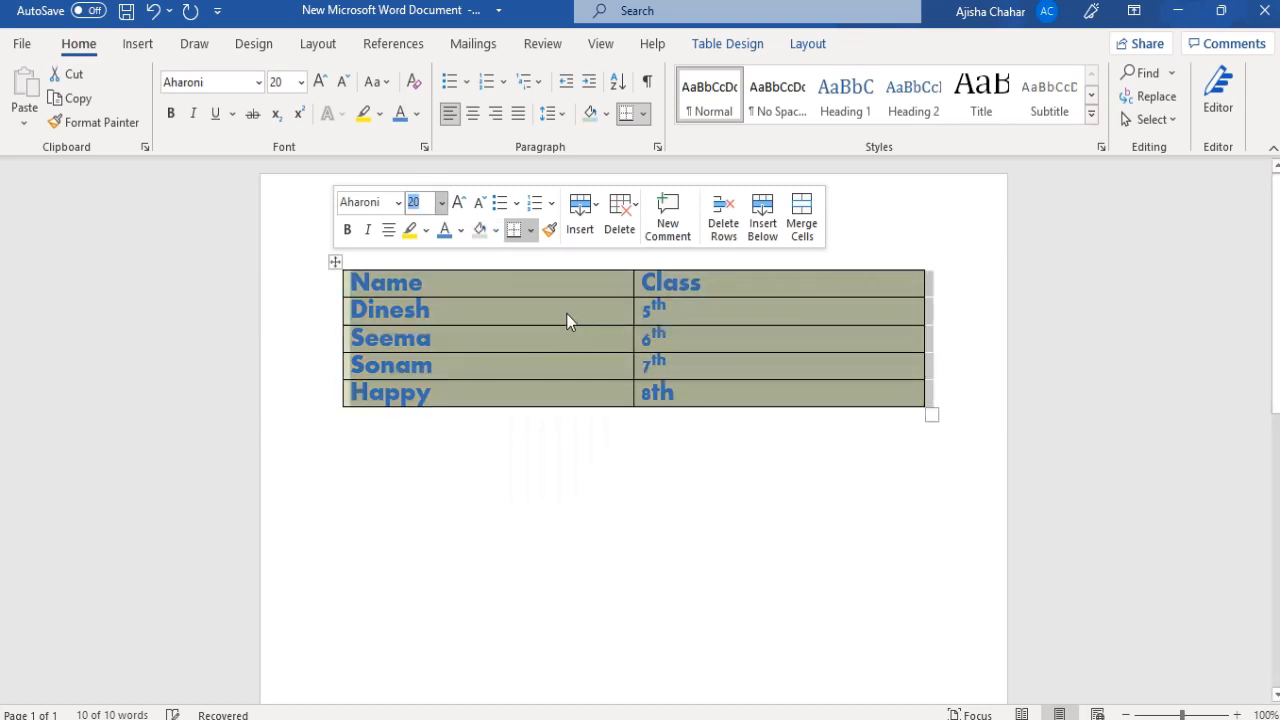
pyautogui.click(582, 215)
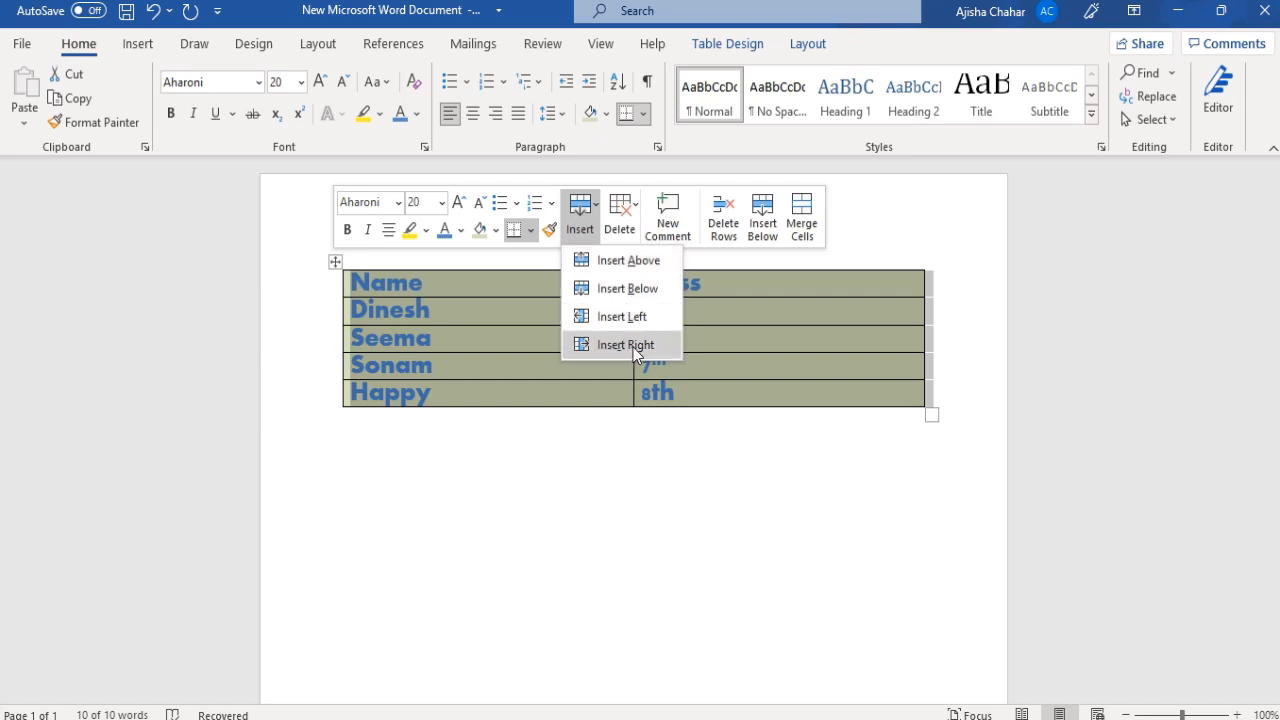
pyautogui.click(637, 240)
pyautogui.click(633, 237)
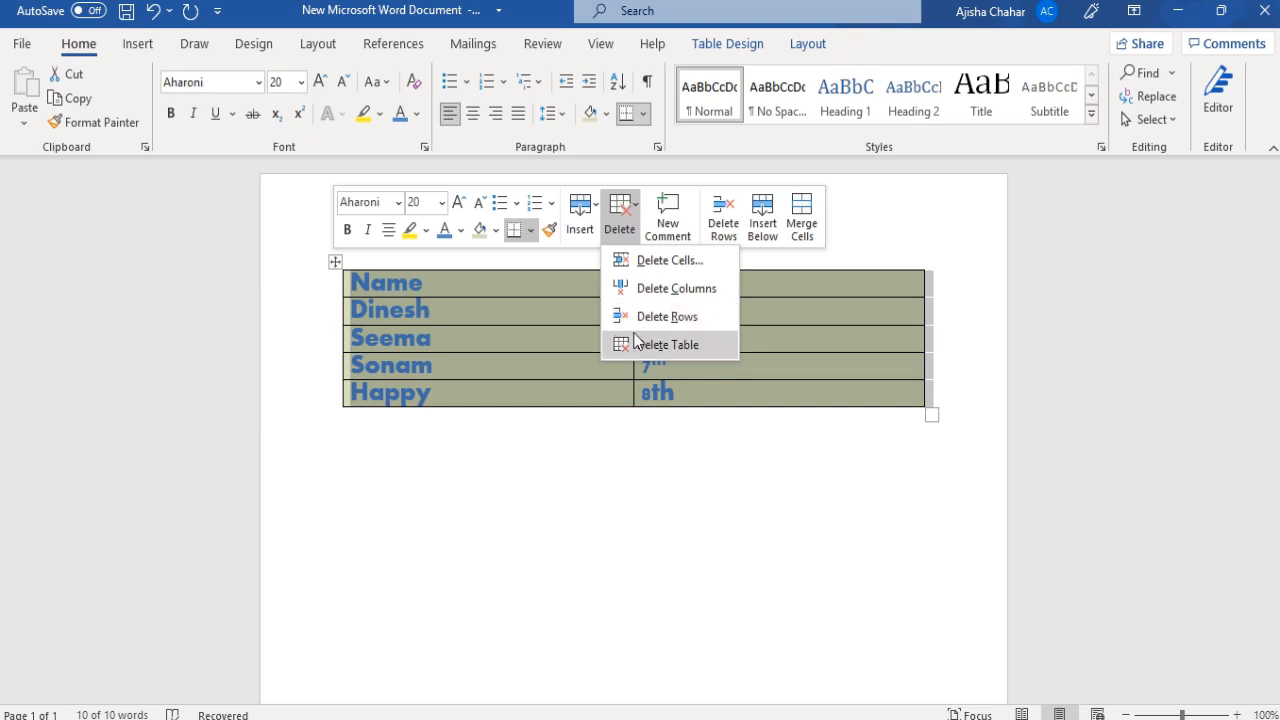
pyautogui.click(496, 282)
# - Delete the last row of the table, the one with class 8th
pyautogui.click(360, 392)
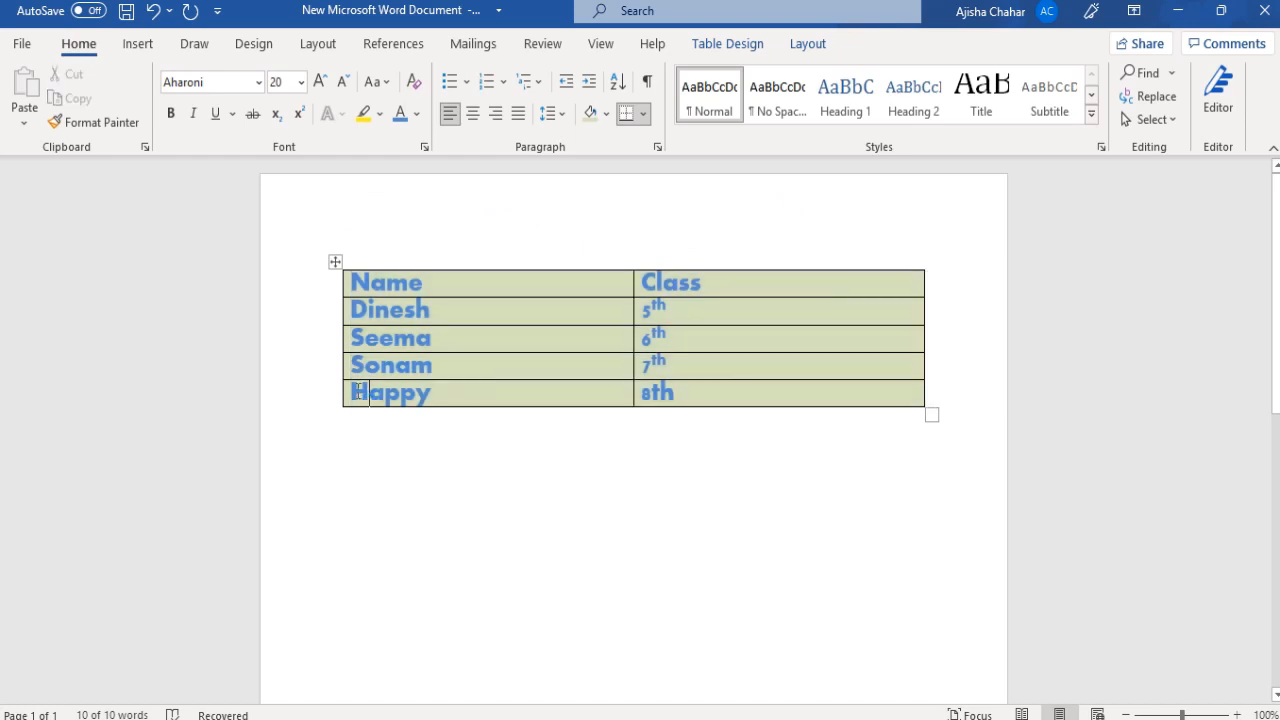
pyautogui.moveTo(360, 392); pyautogui.dragTo(725, 393)
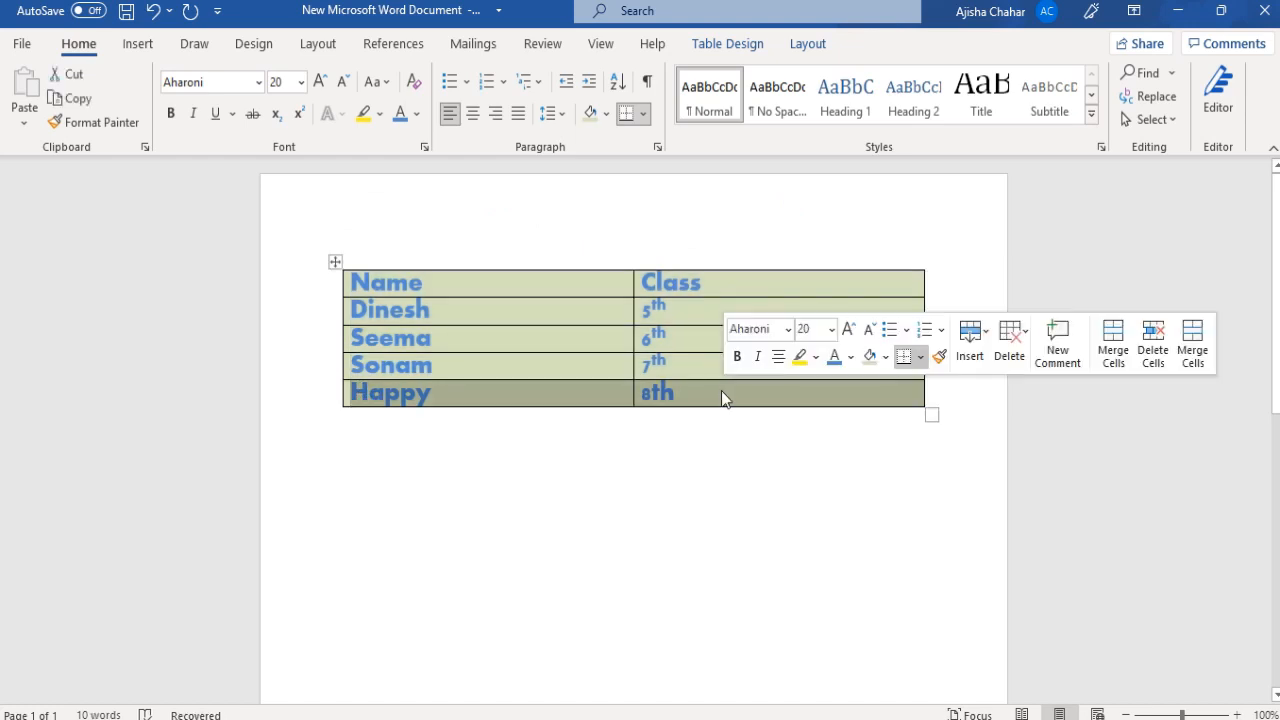
pyautogui.click(1010, 356)
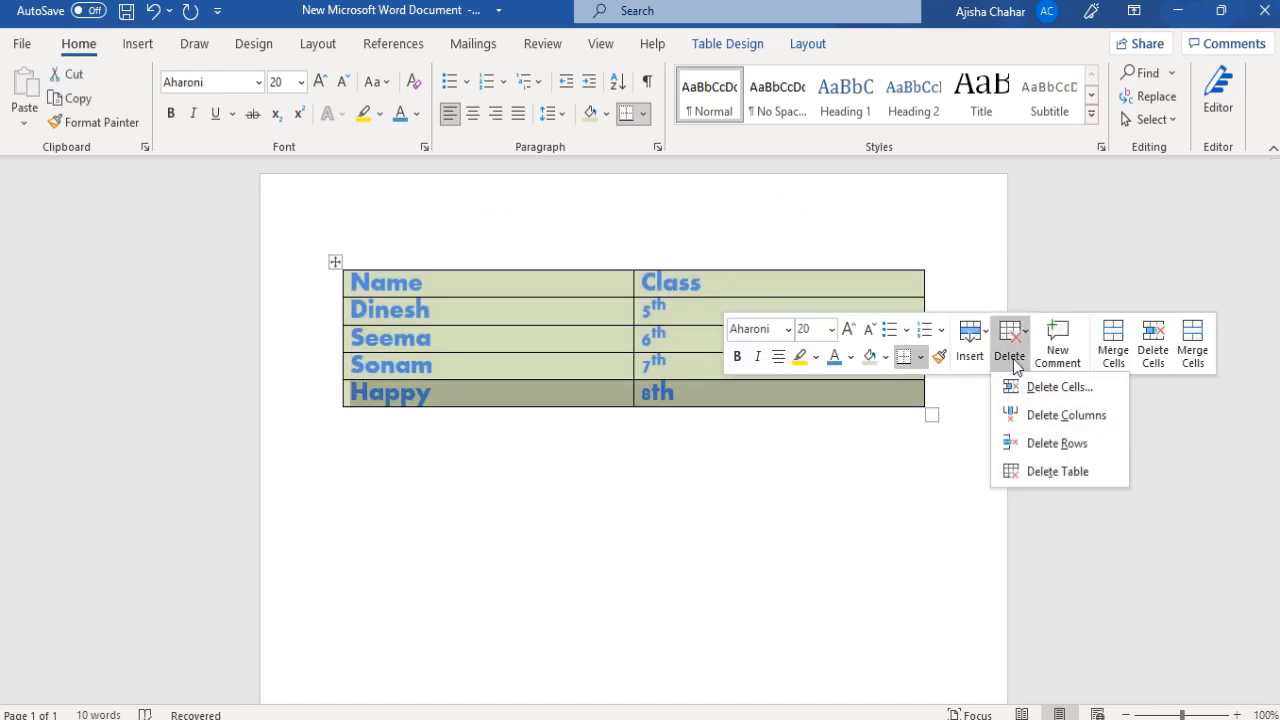
pyautogui.click(1030, 443)
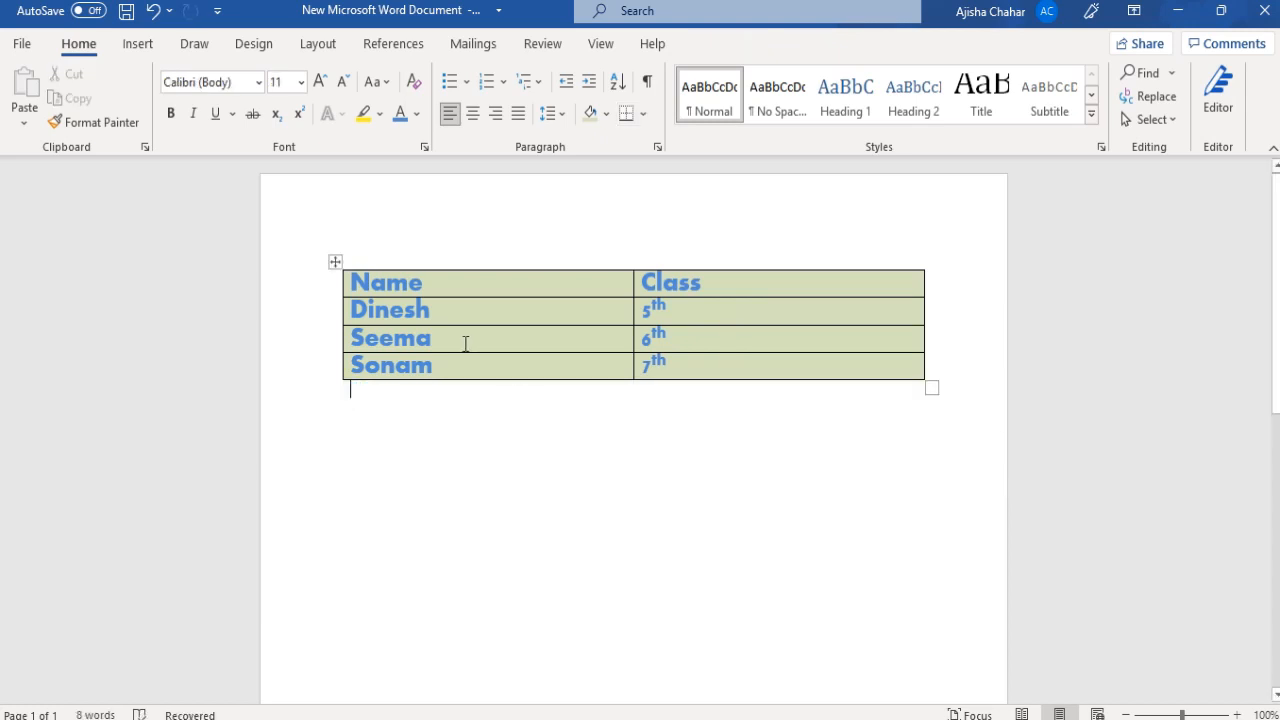
# - Merge all the table's cells into one and undo the merge
pyautogui.click(462, 313)
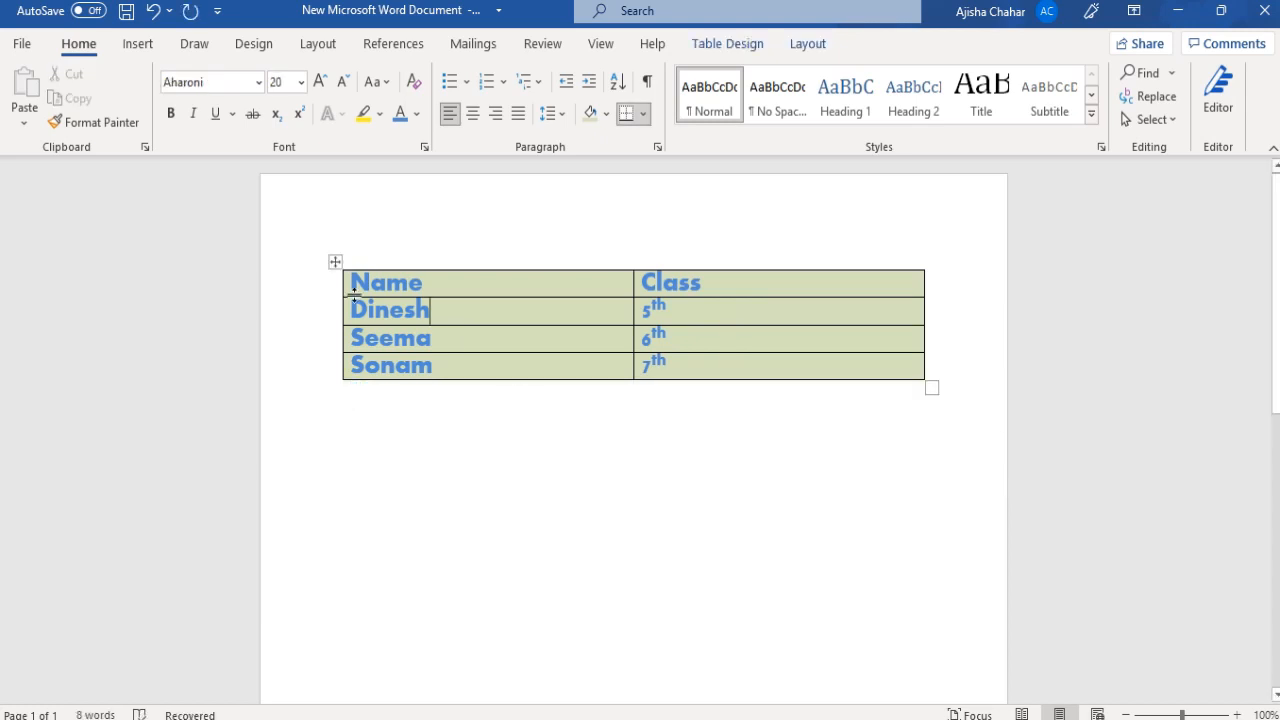
pyautogui.click(335, 261)
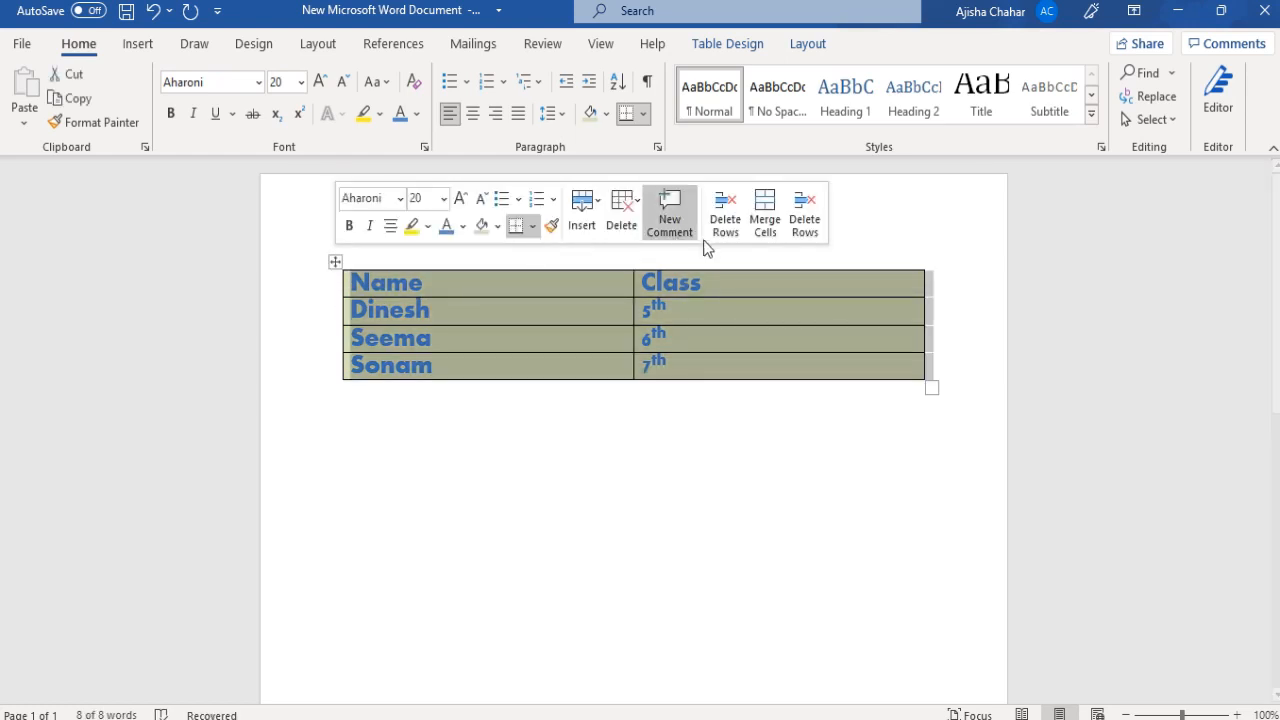
pyautogui.click(765, 222)
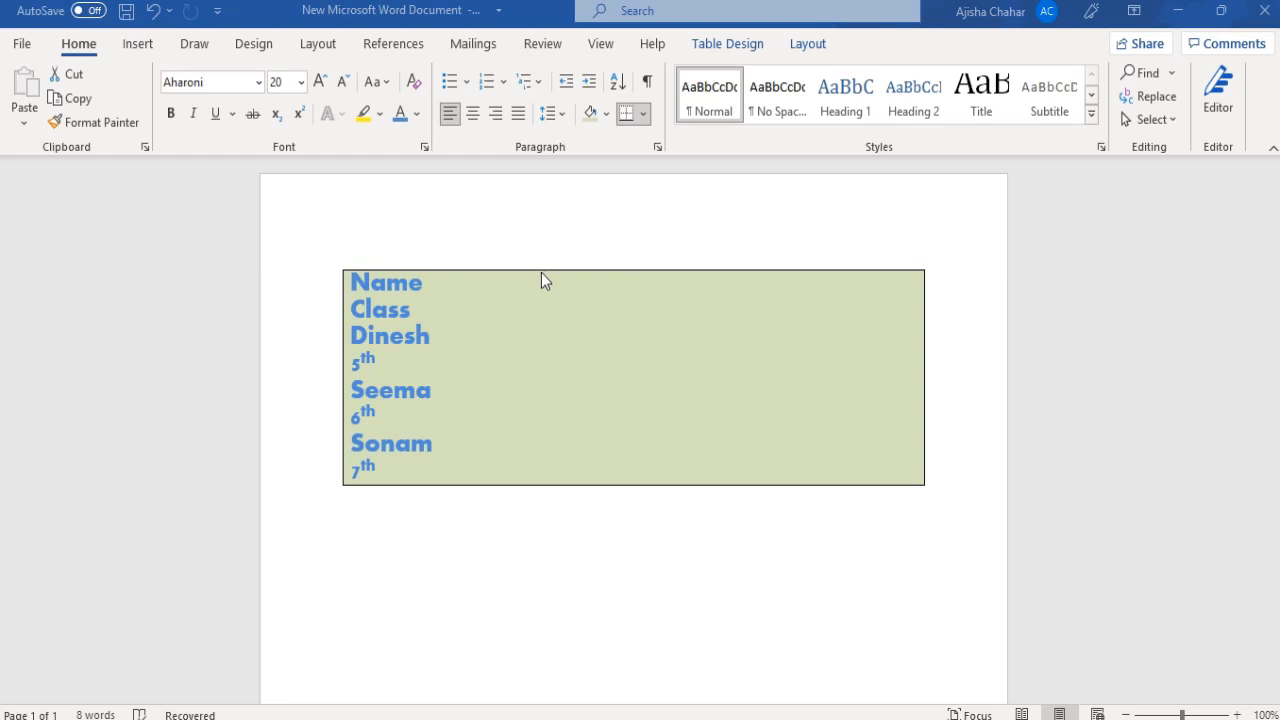
pyautogui.click(152, 12)
pyautogui.click(152, 12)
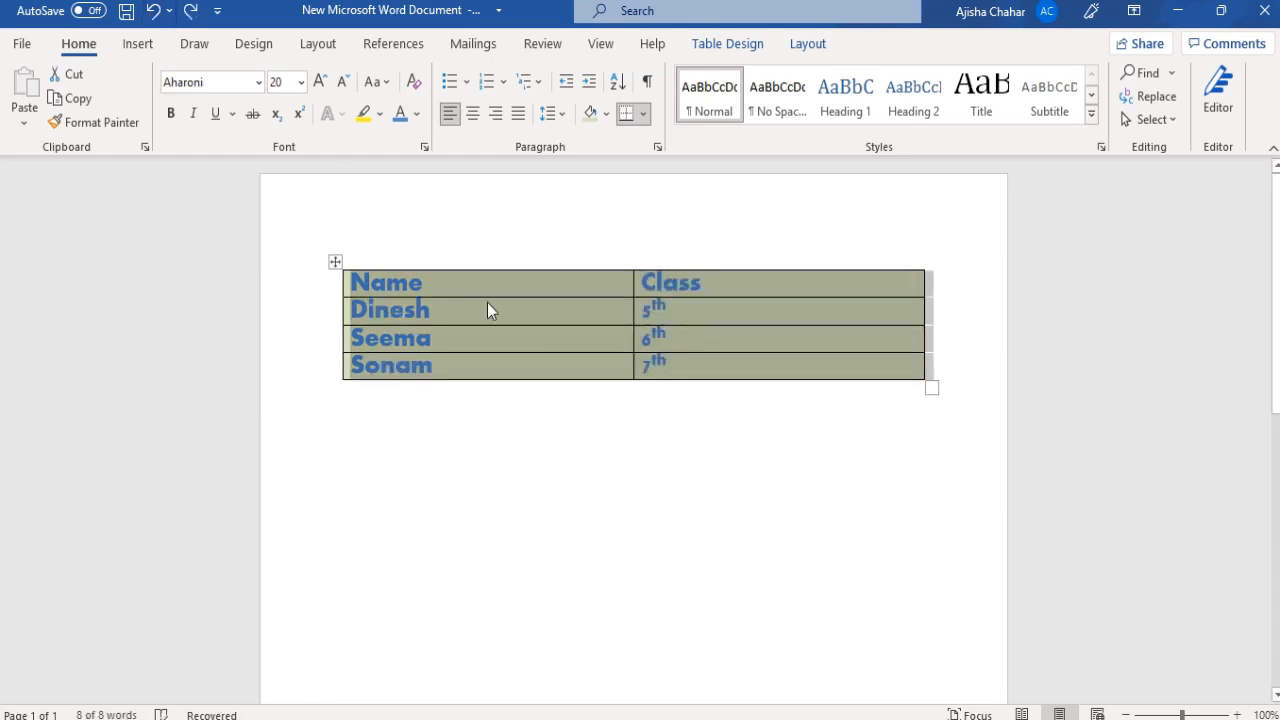
pyautogui.click(459, 403)
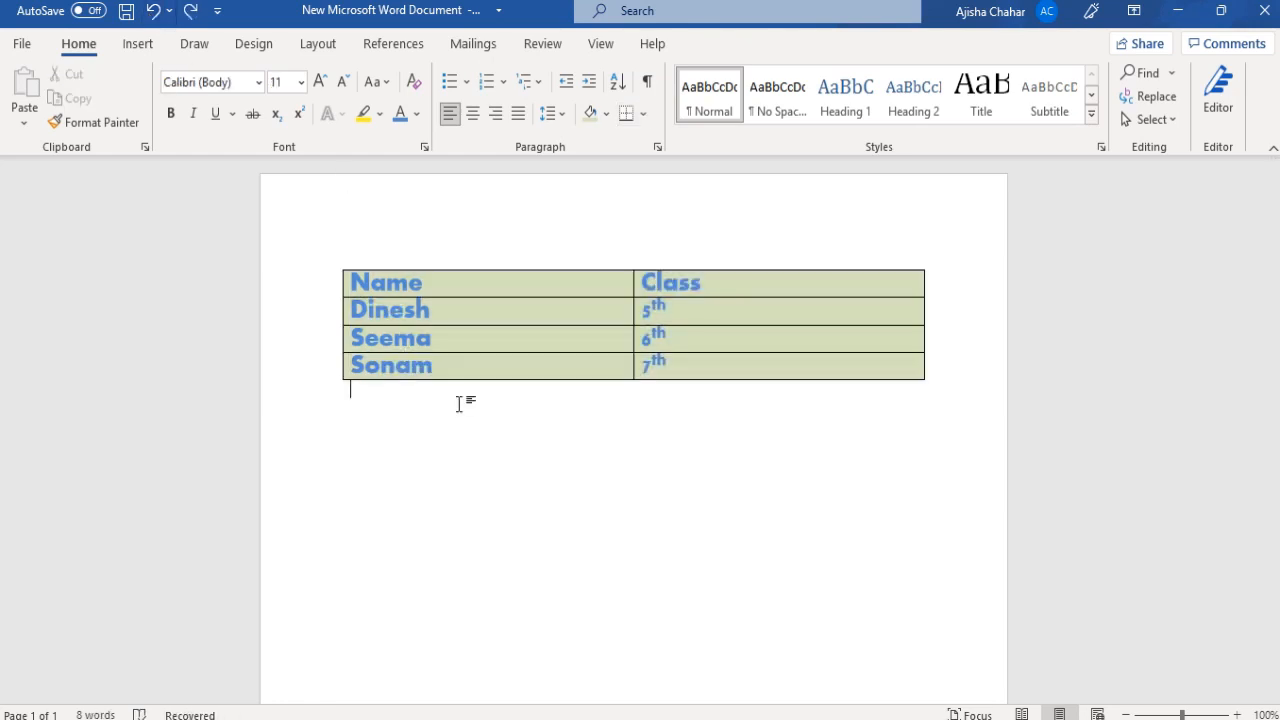